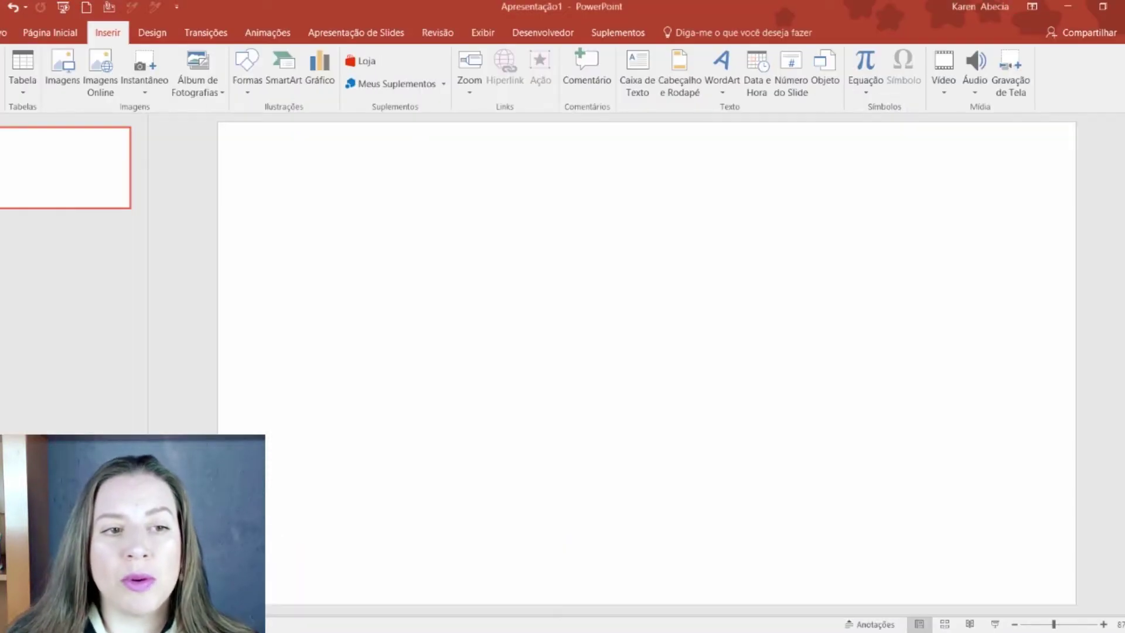
- Insert a screen clipping of the Excel CRONOGRAMA FÍSICO Gantt chart onto the slide
click(145, 80)
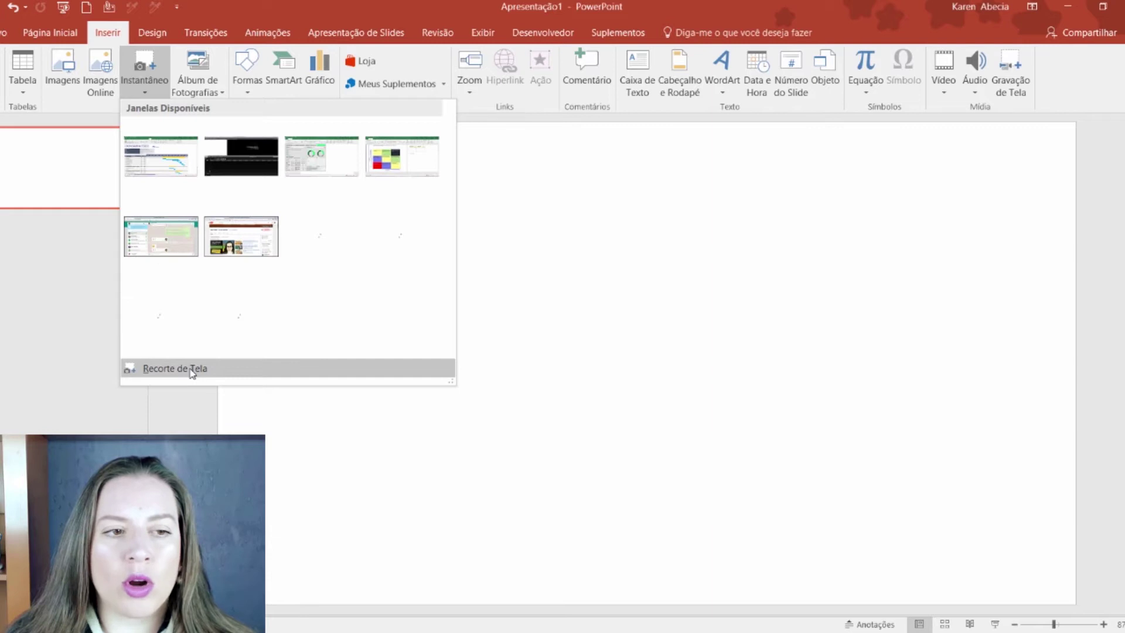
click(188, 369)
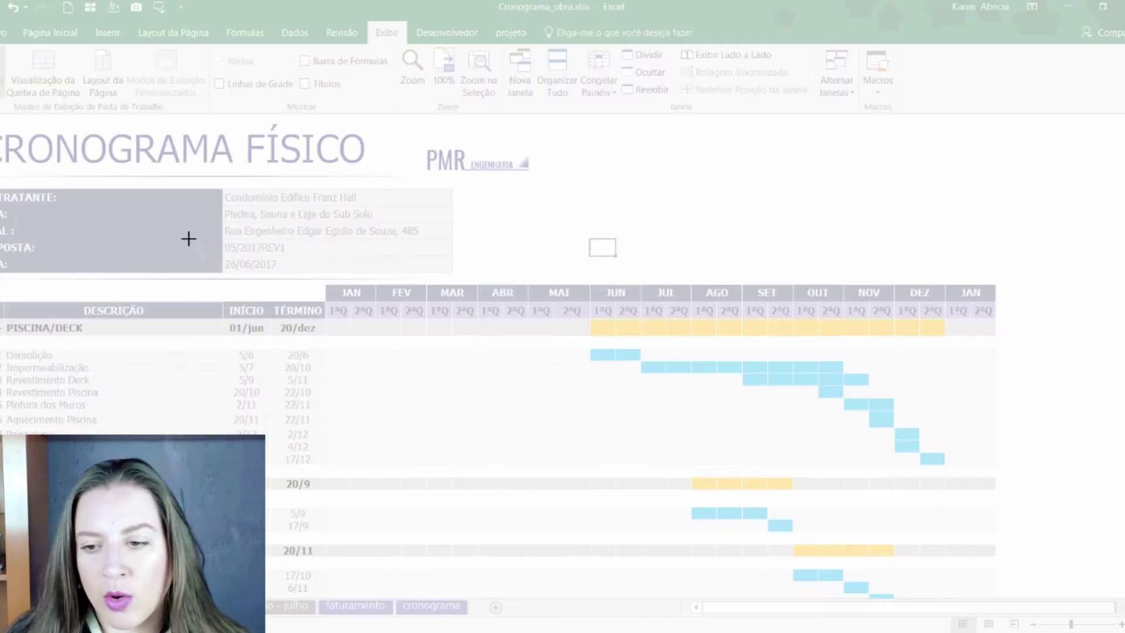
drag(189, 238, 1052, 580)
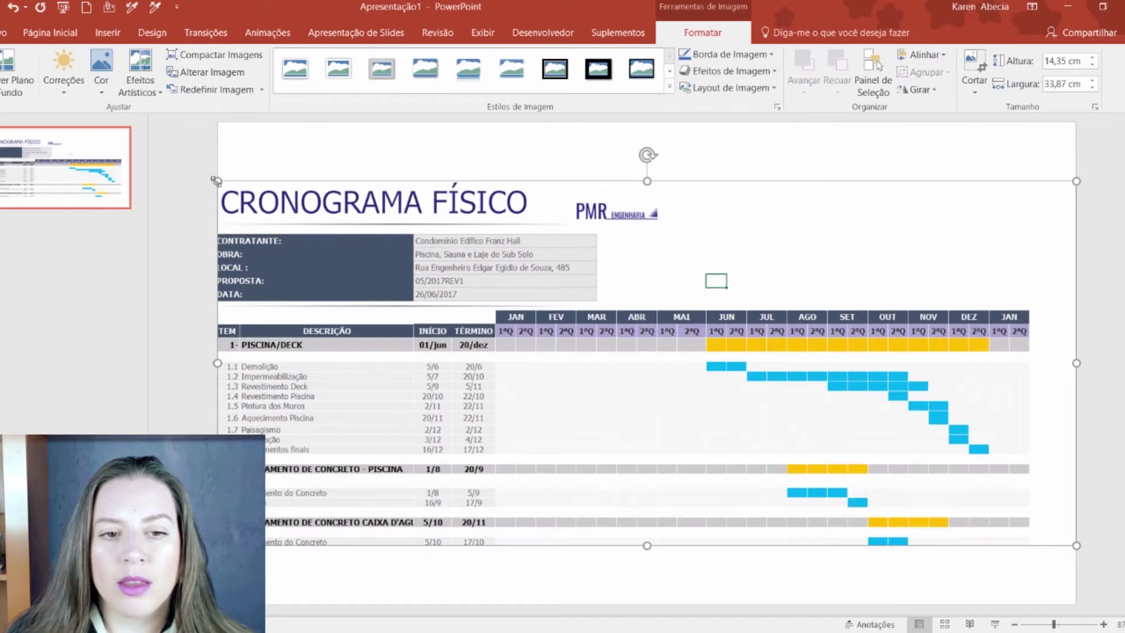
- Shrink the clipped chart picture to 12,52 × 29,54 cm and reposition it on the slide
drag(299, 250, 377, 301)
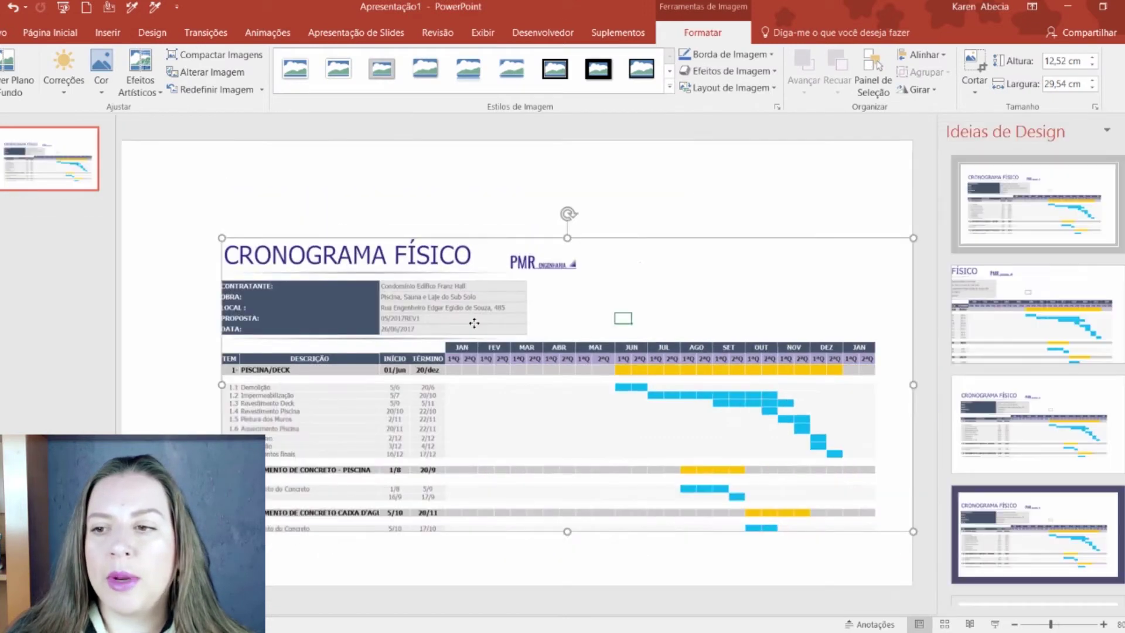
drag(465, 320, 541, 264)
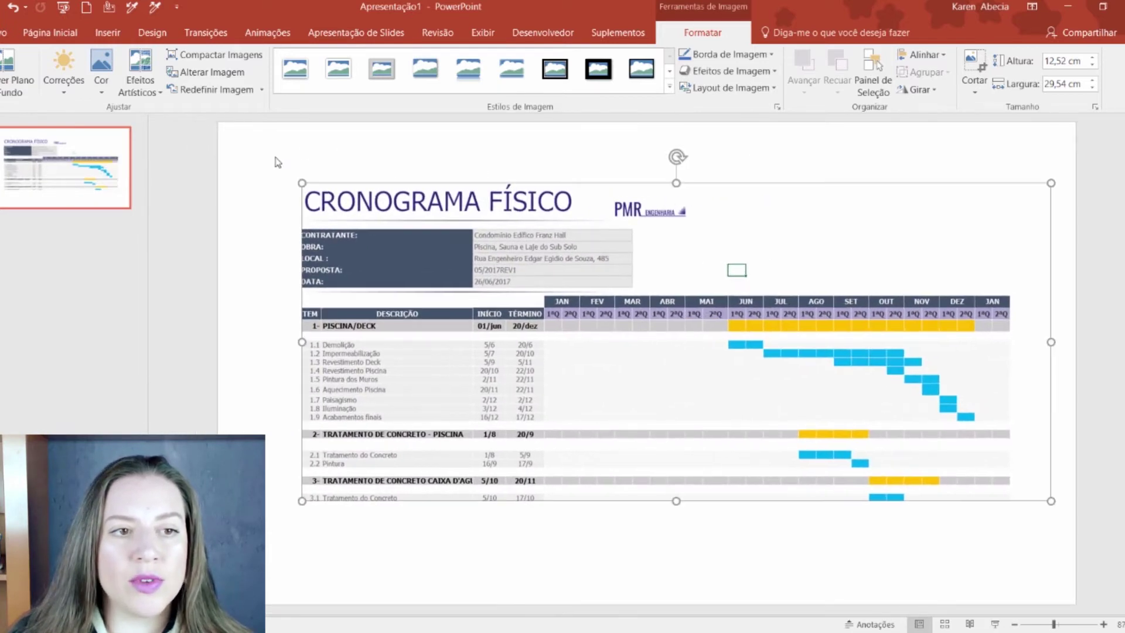
click(278, 162)
click(107, 32)
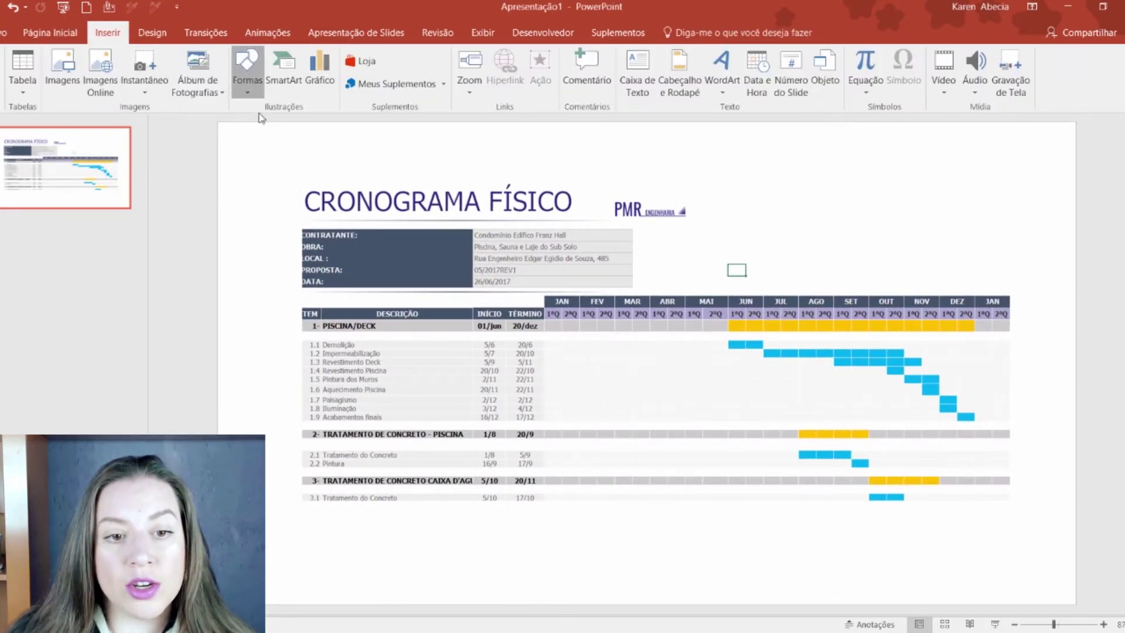
- Draw a blue block arrow and move it to the slide's top-right corner
click(247, 79)
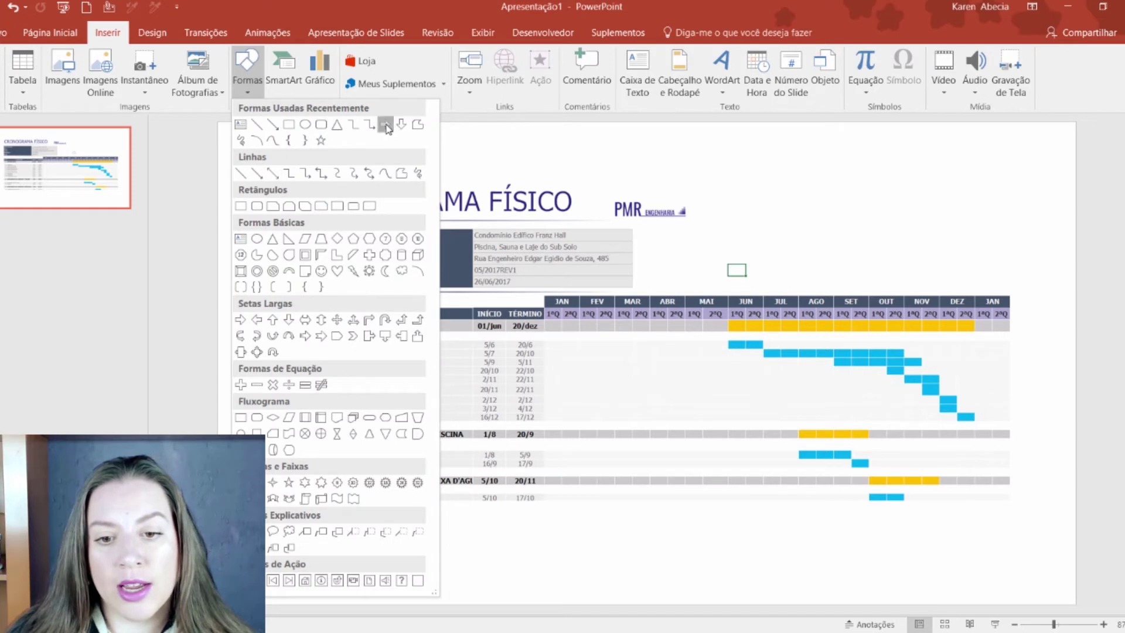
drag(540, 253, 663, 334)
mouse_move(585, 255)
mouse_down()
mouse_move(721, 215)
mouse_move(826, 280)
mouse_up()
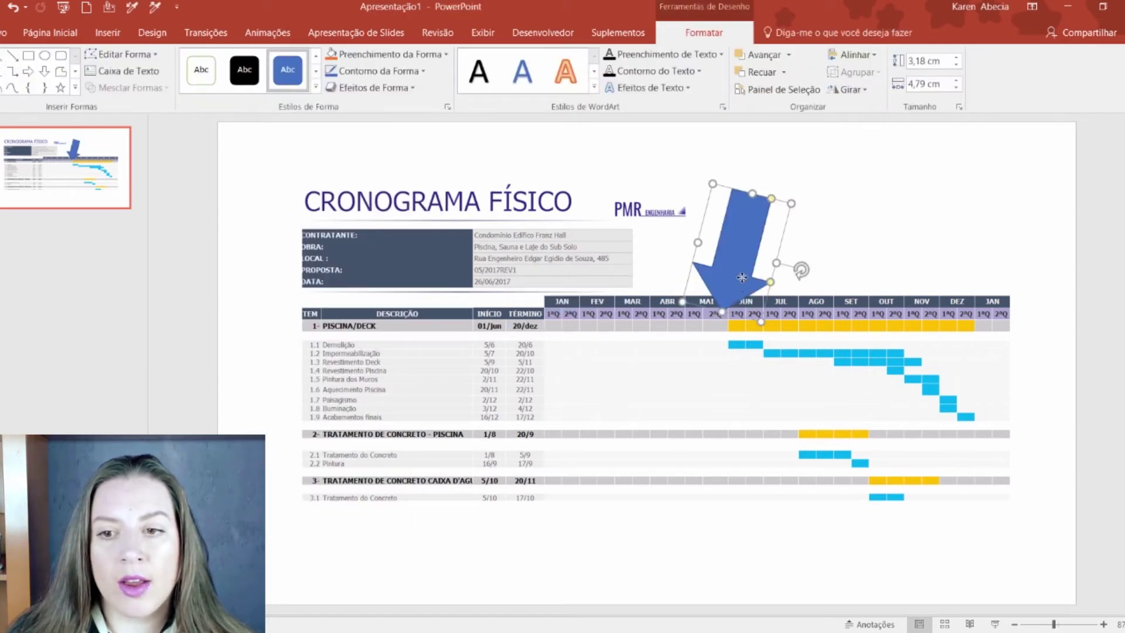
drag(738, 282, 1008, 262)
click(861, 234)
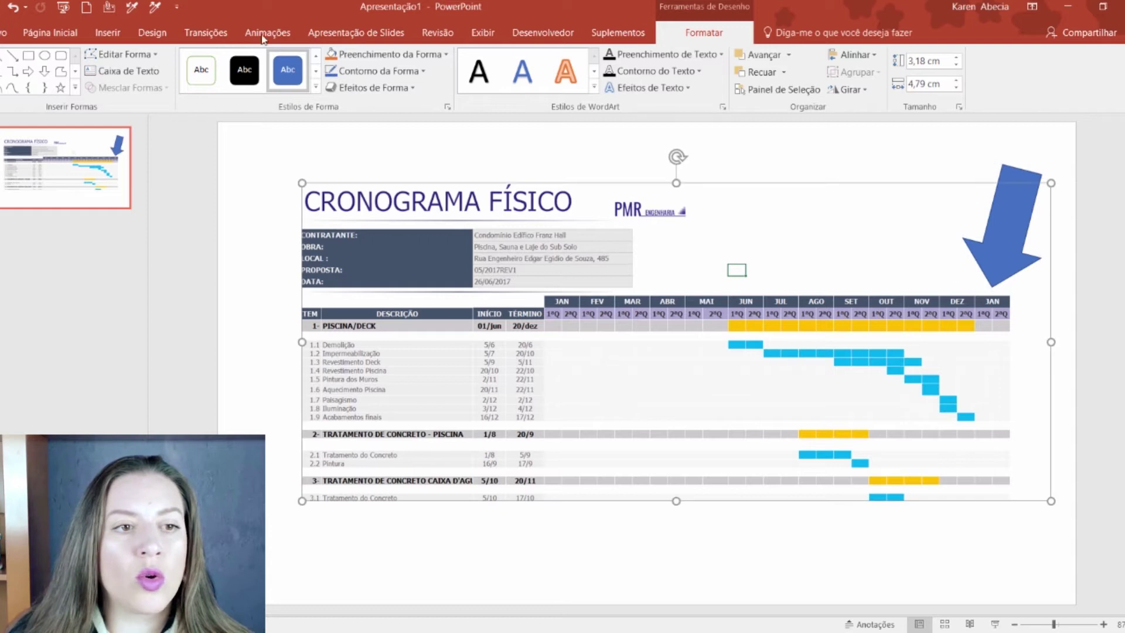
click(234, 157)
- Draw an ellipse over the chart's month header row
click(107, 33)
click(246, 72)
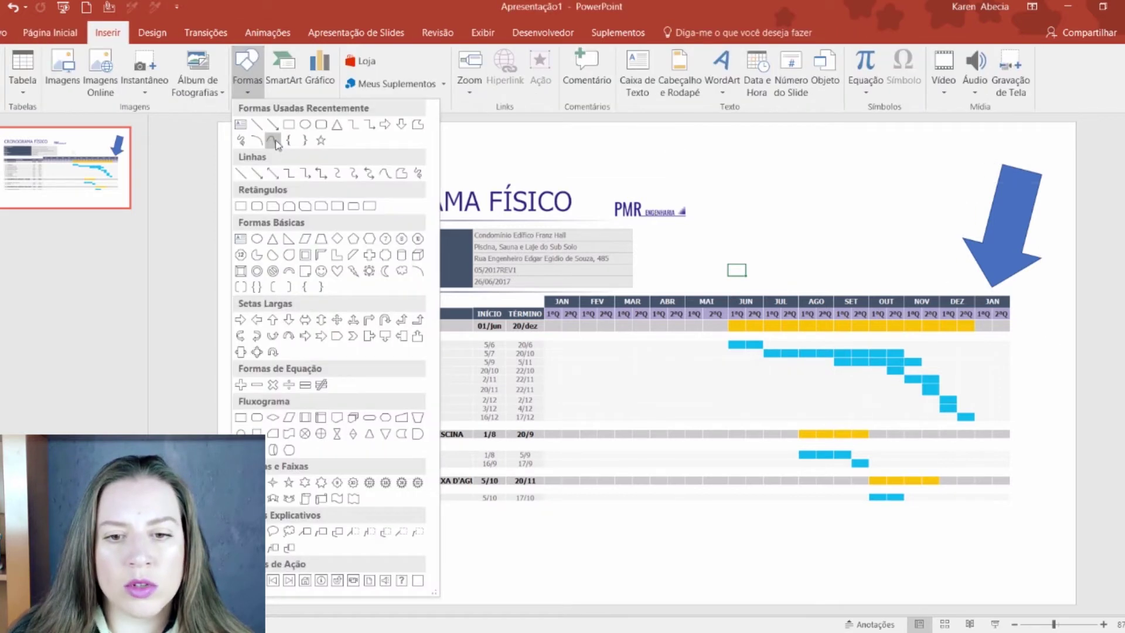
click(289, 124)
drag(535, 283, 1013, 342)
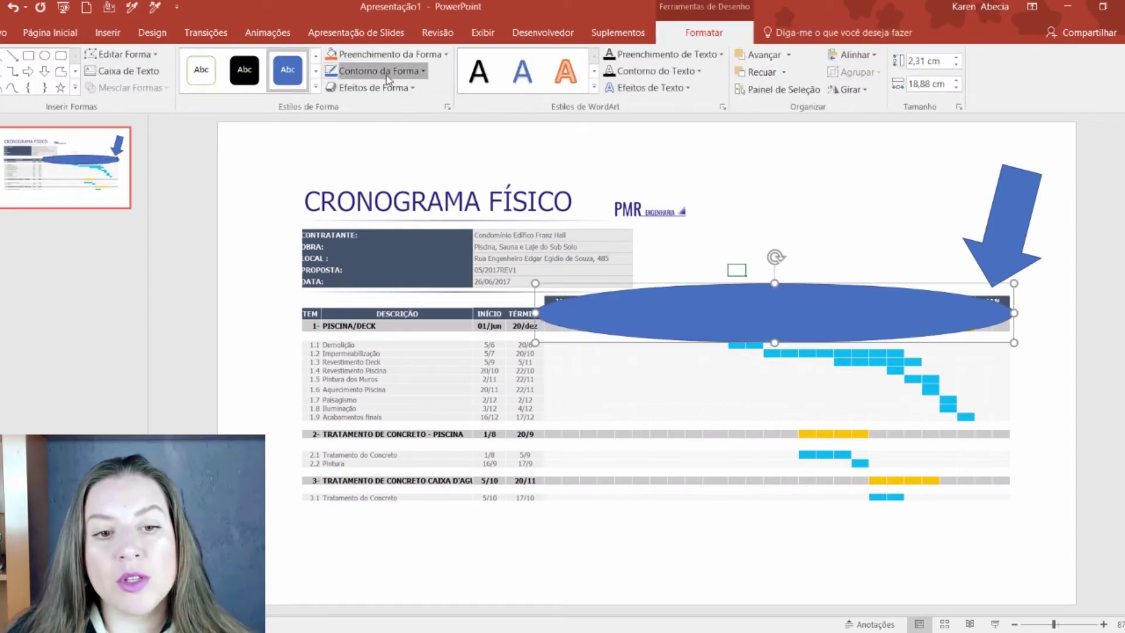
- Make the ellipse unfilled with a red outline
click(387, 71)
click(375, 202)
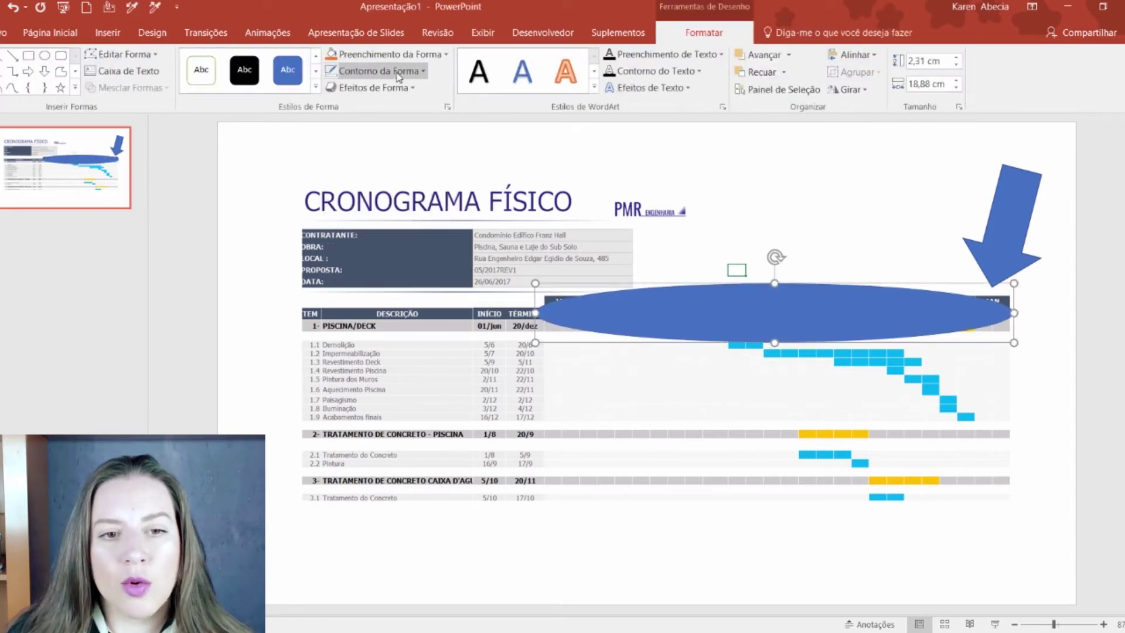
click(386, 54)
click(372, 190)
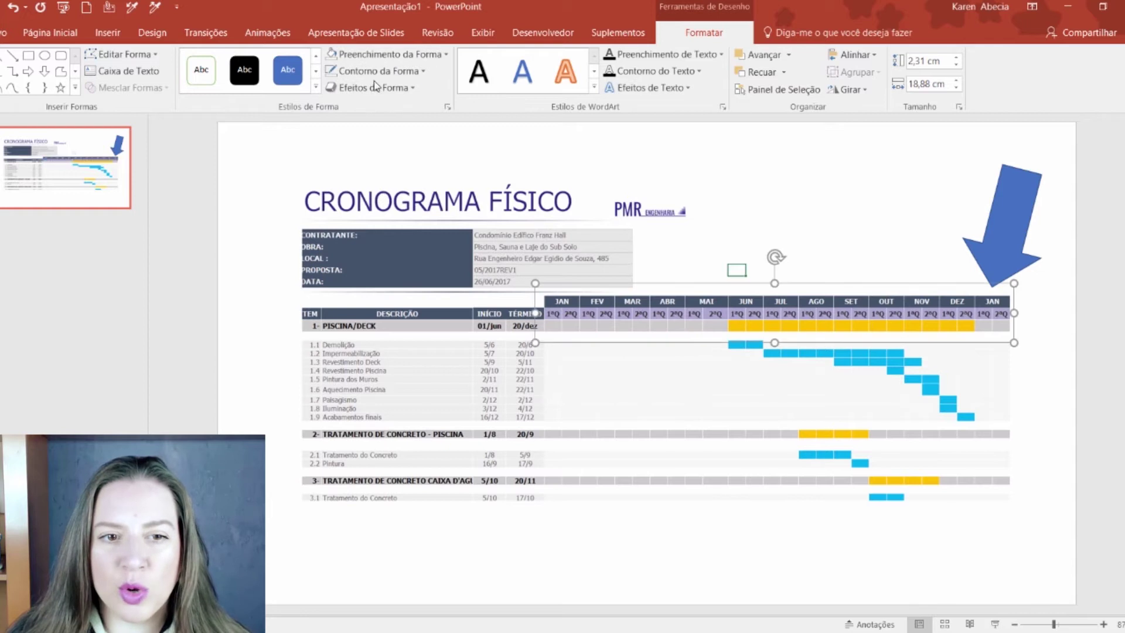
click(380, 71)
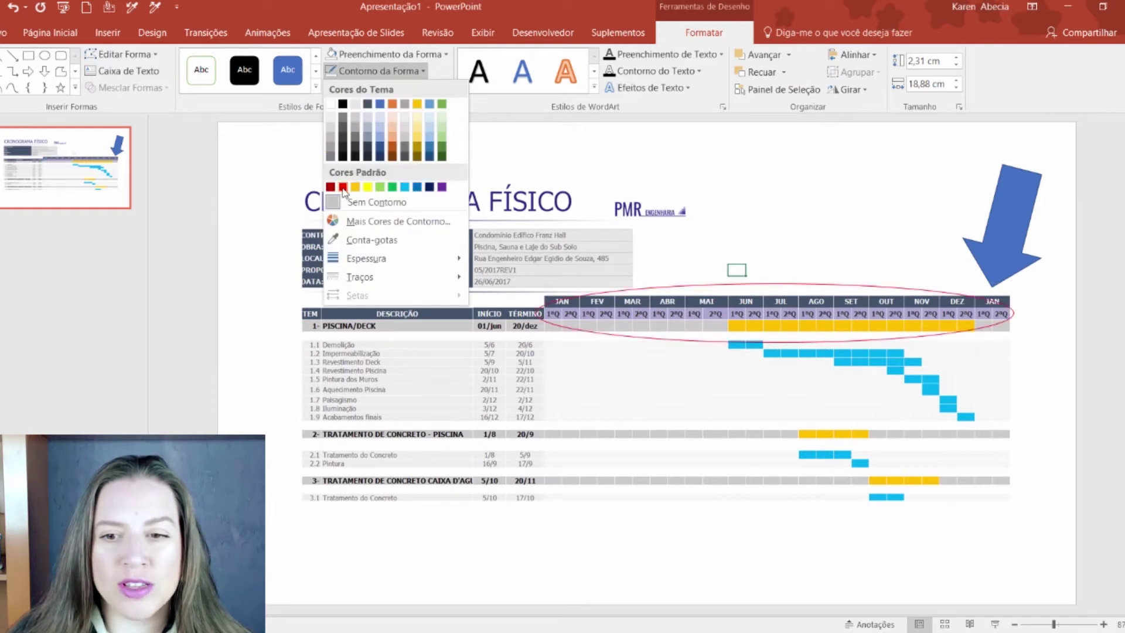
click(339, 187)
click(269, 184)
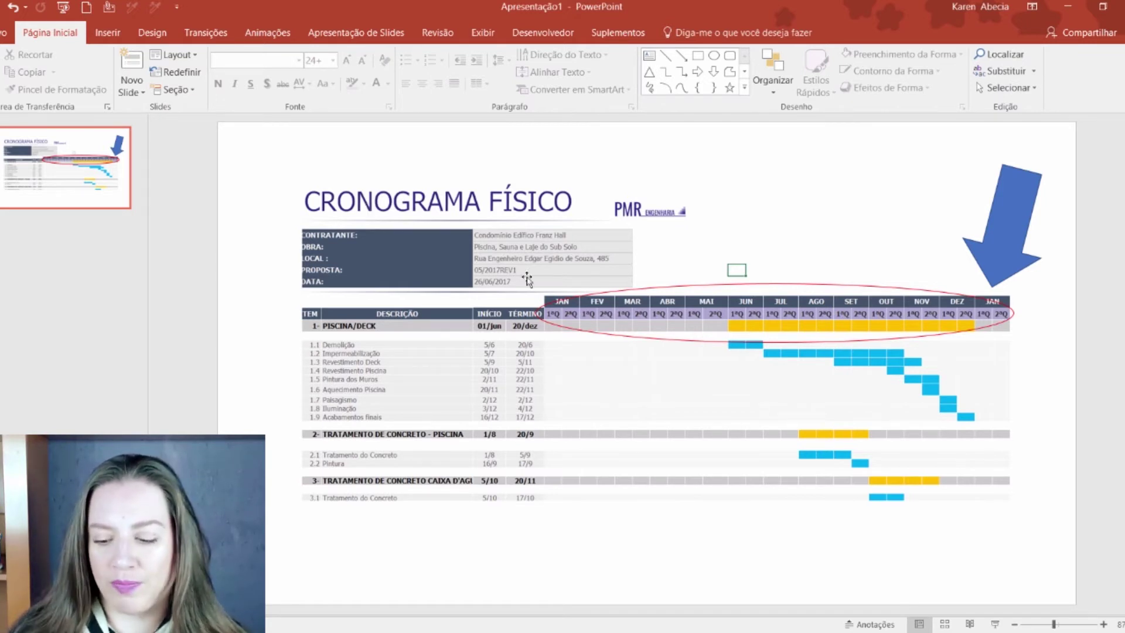
- Delete the chart picture, the blue arrow and the red ellipse from the slide
click(697, 322)
key(Delete)
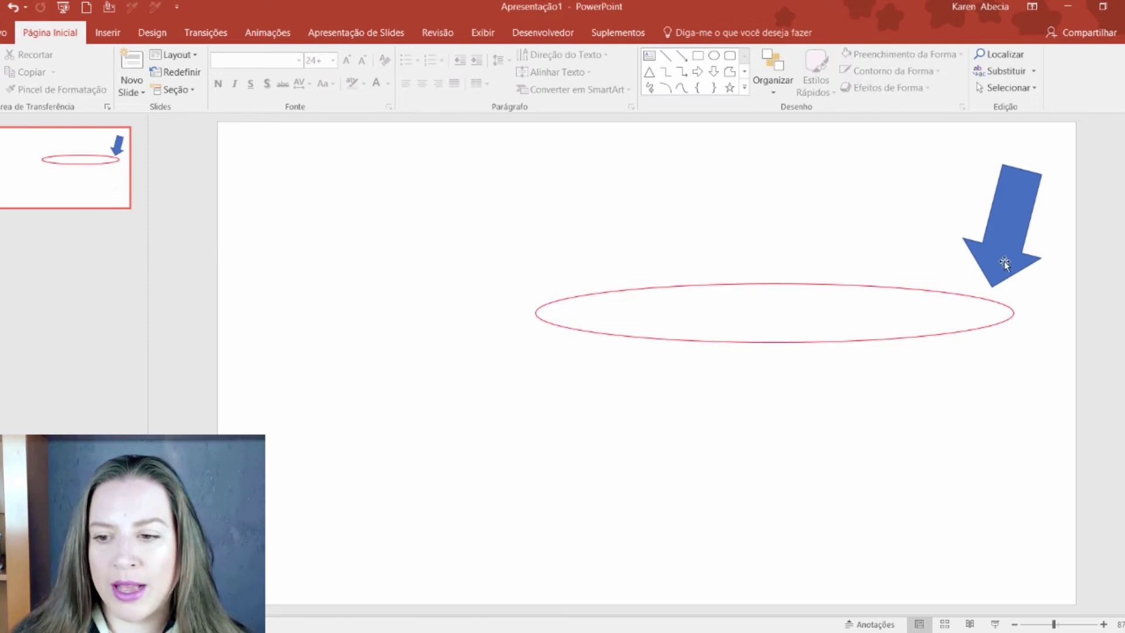
click(1004, 263)
key(Delete)
click(994, 302)
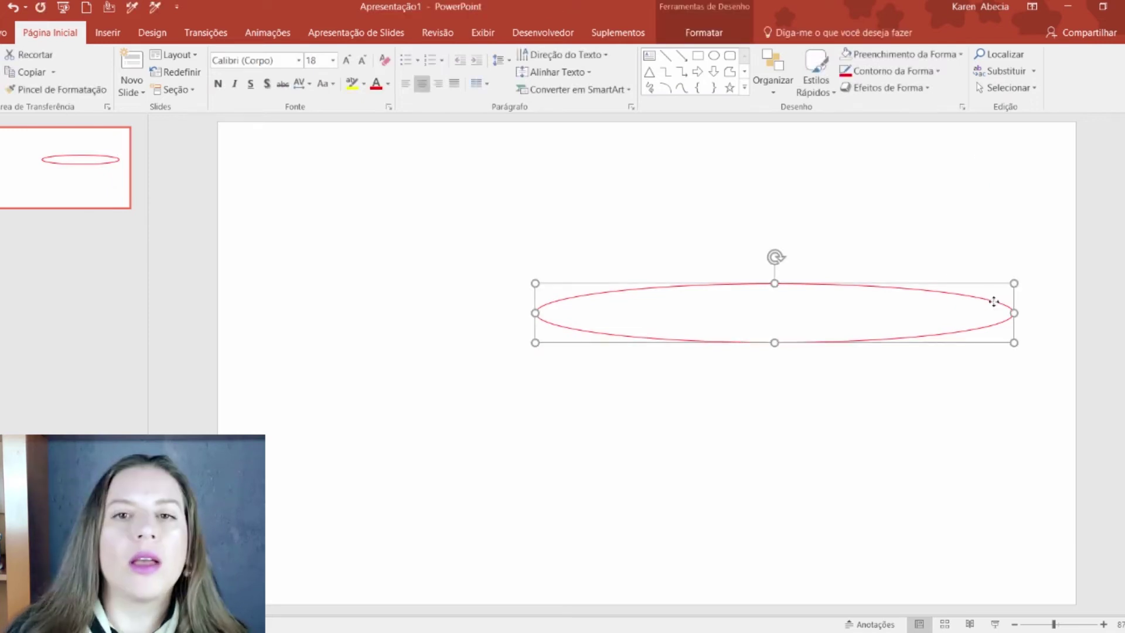
key(Delete)
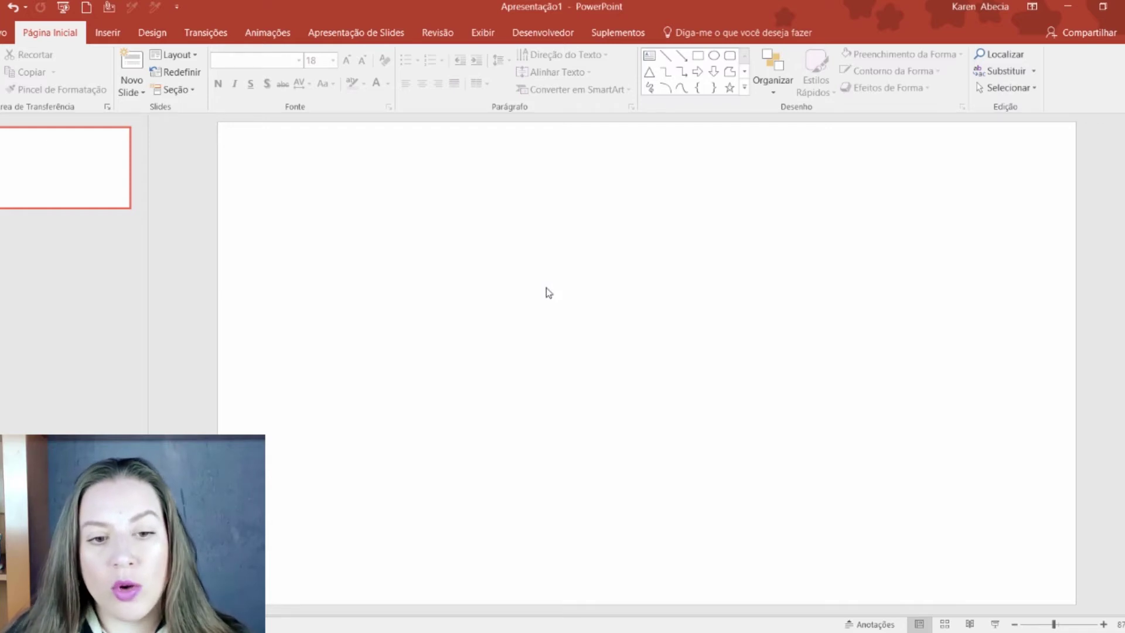
- Switch to the Excel schedule workbook and back to the presentation
key(alt+Tab)
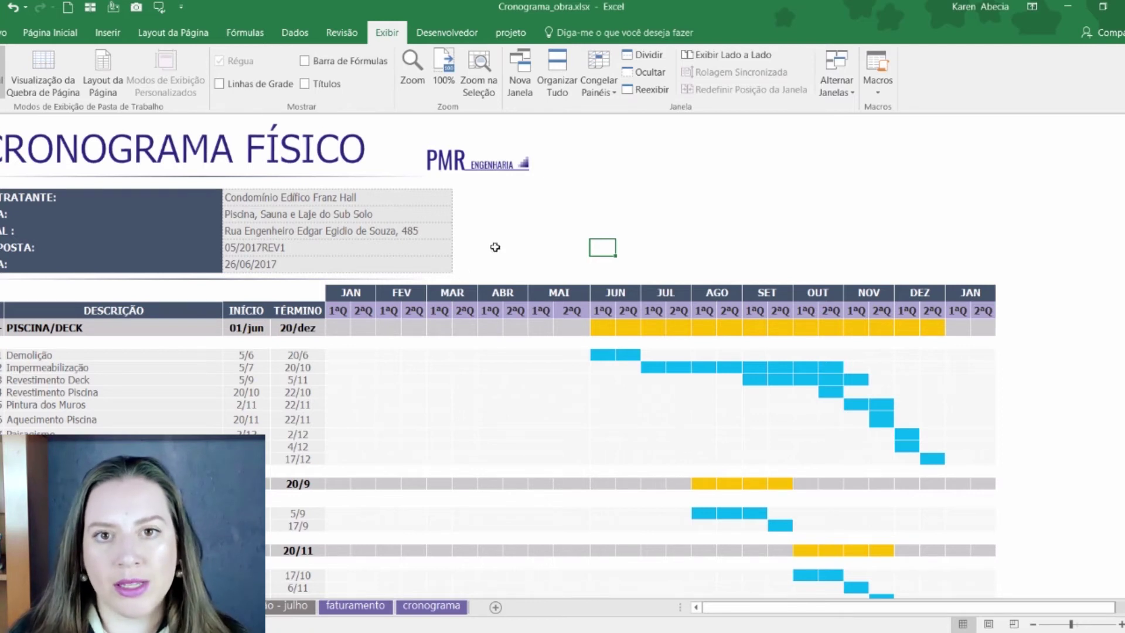
key(alt+Tab)
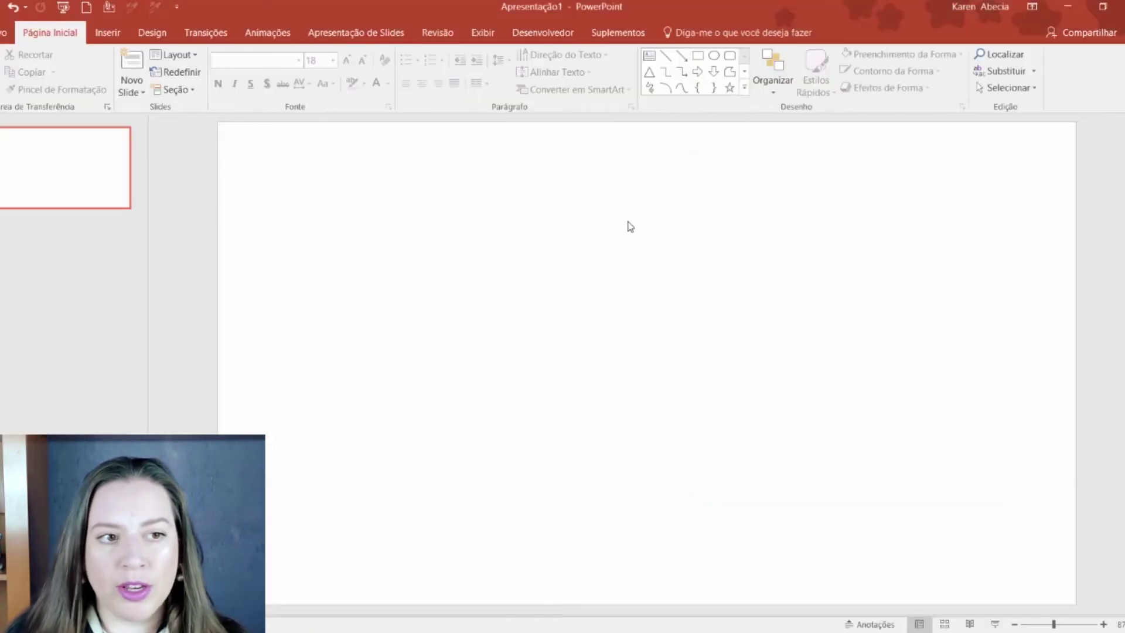
click(108, 33)
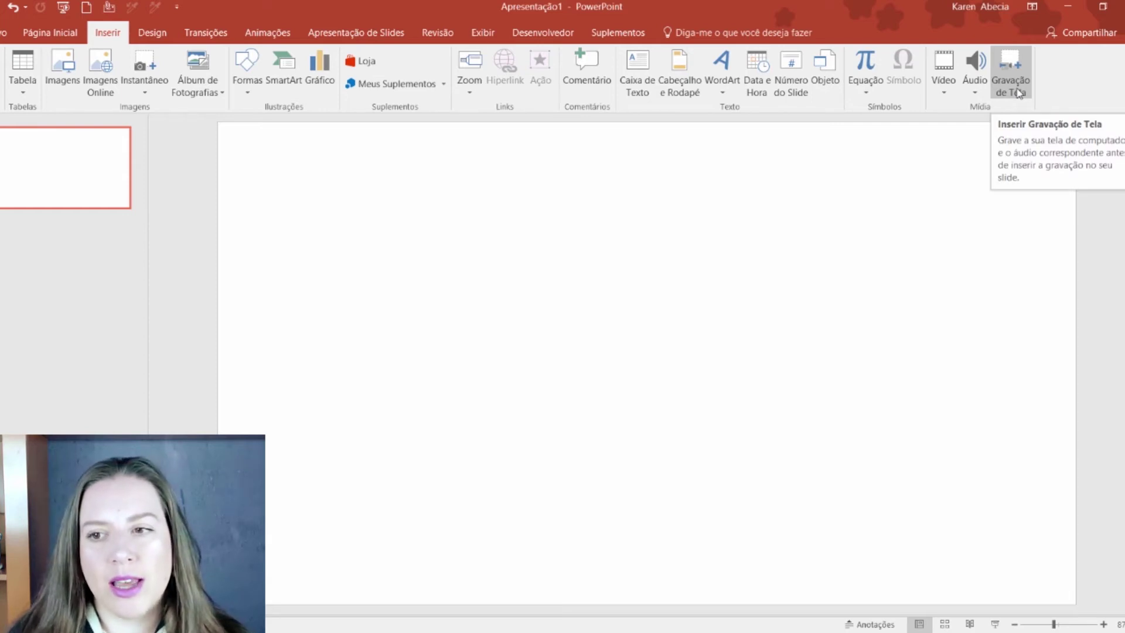
click(1014, 92)
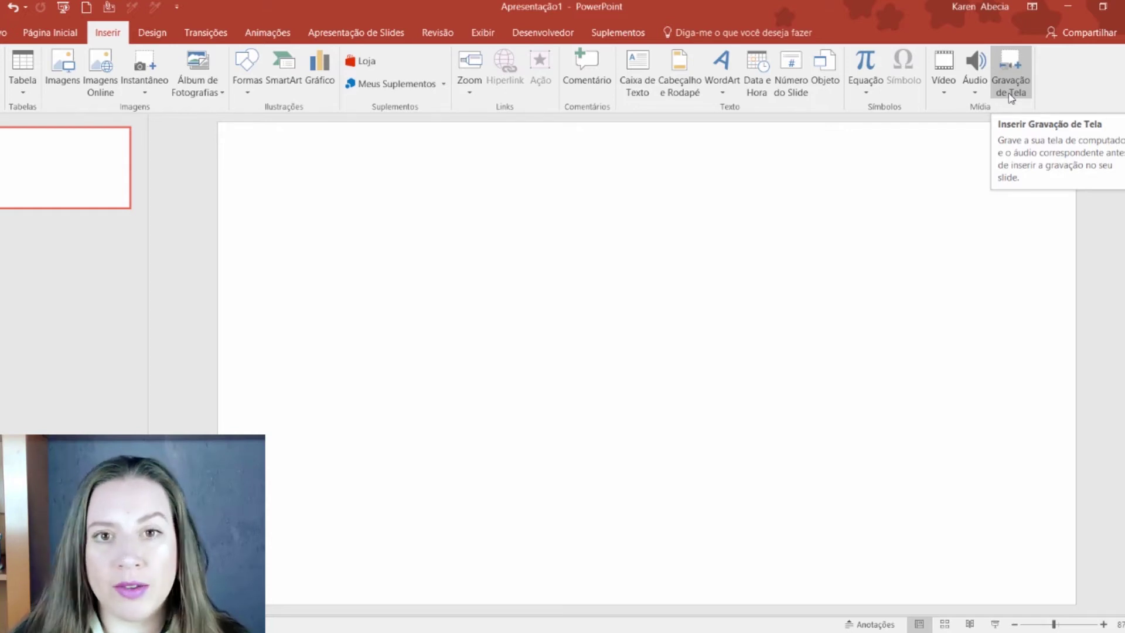
click(1011, 98)
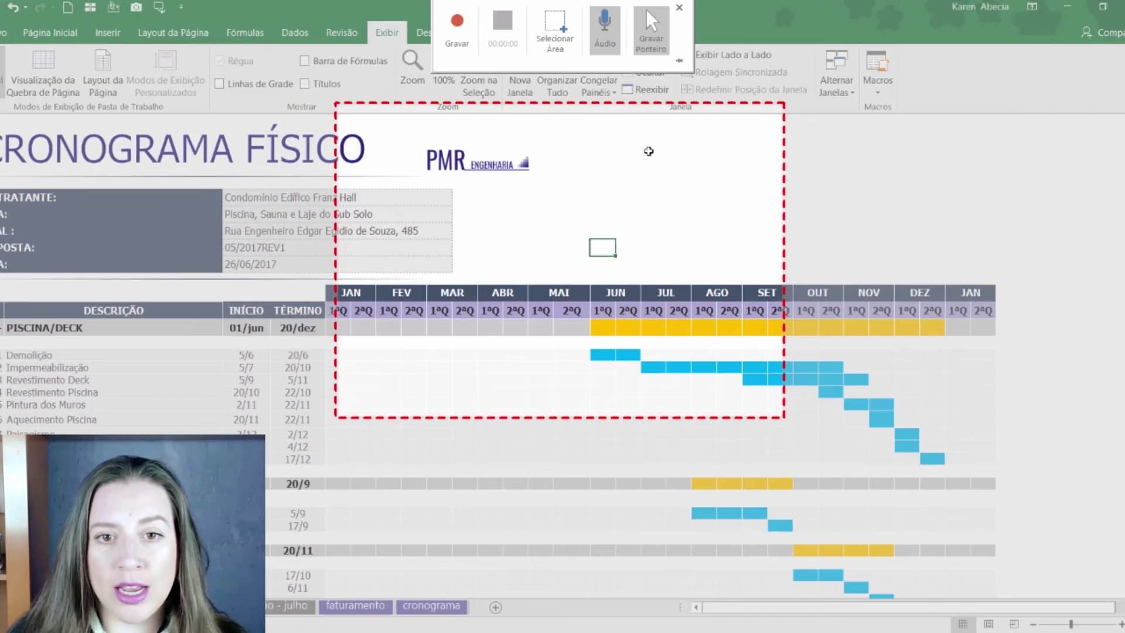
- Set the recording area to cover the whole Excel Gantt schedule and start recording
click(551, 35)
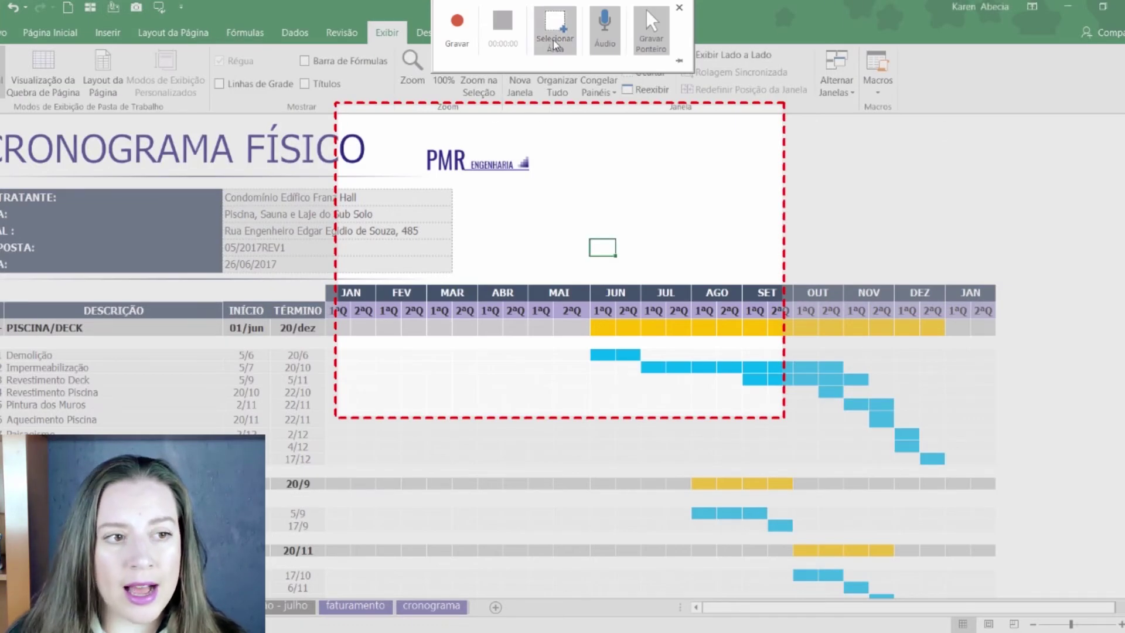
drag(2, 119, 1005, 584)
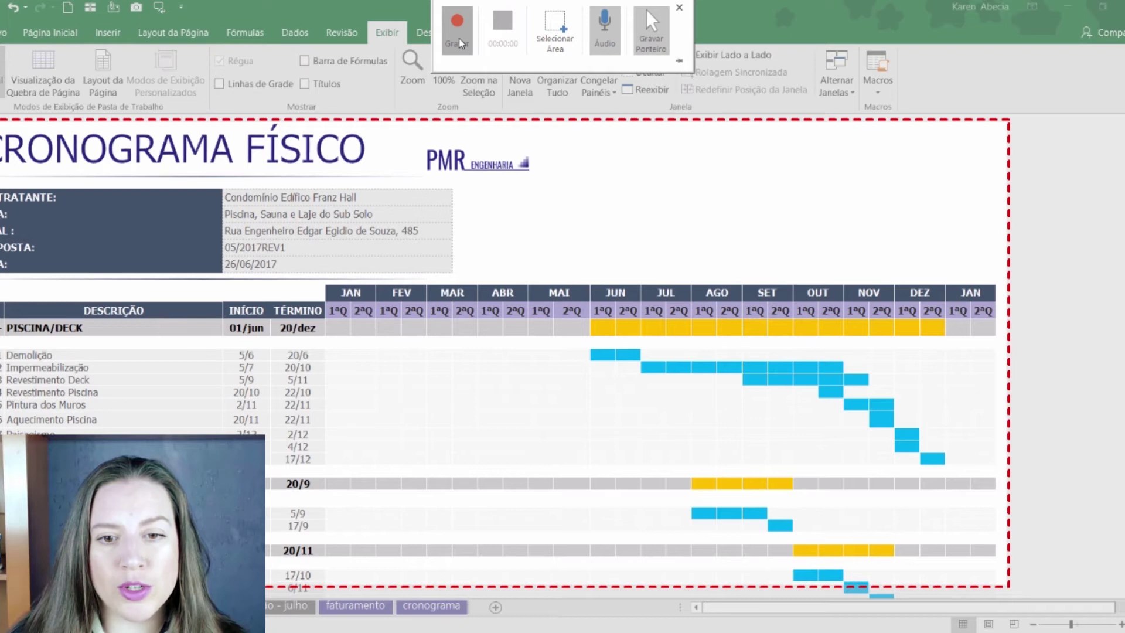
click(460, 42)
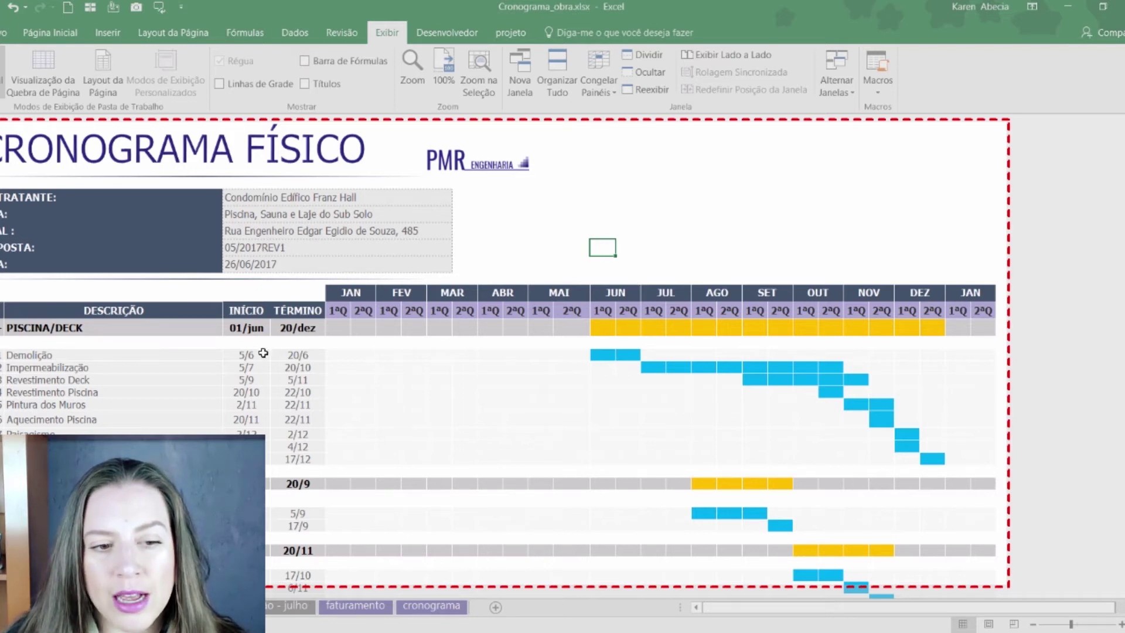
- Highlight the task dates and the June–December Gantt bars in the schedule
drag(239, 355, 285, 461)
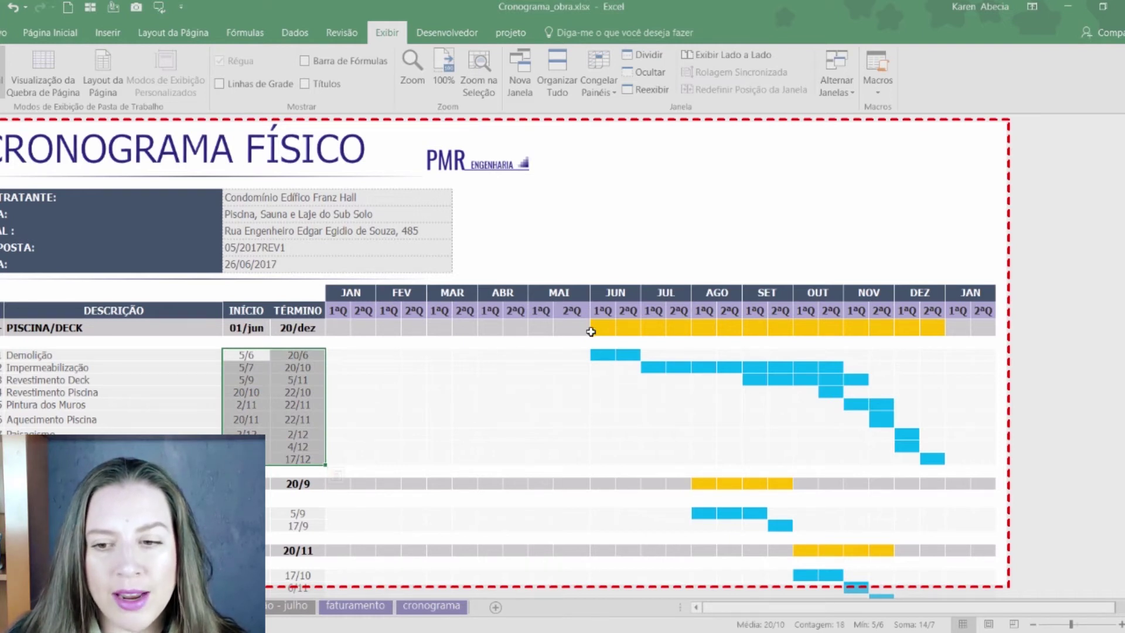
drag(607, 327, 926, 334)
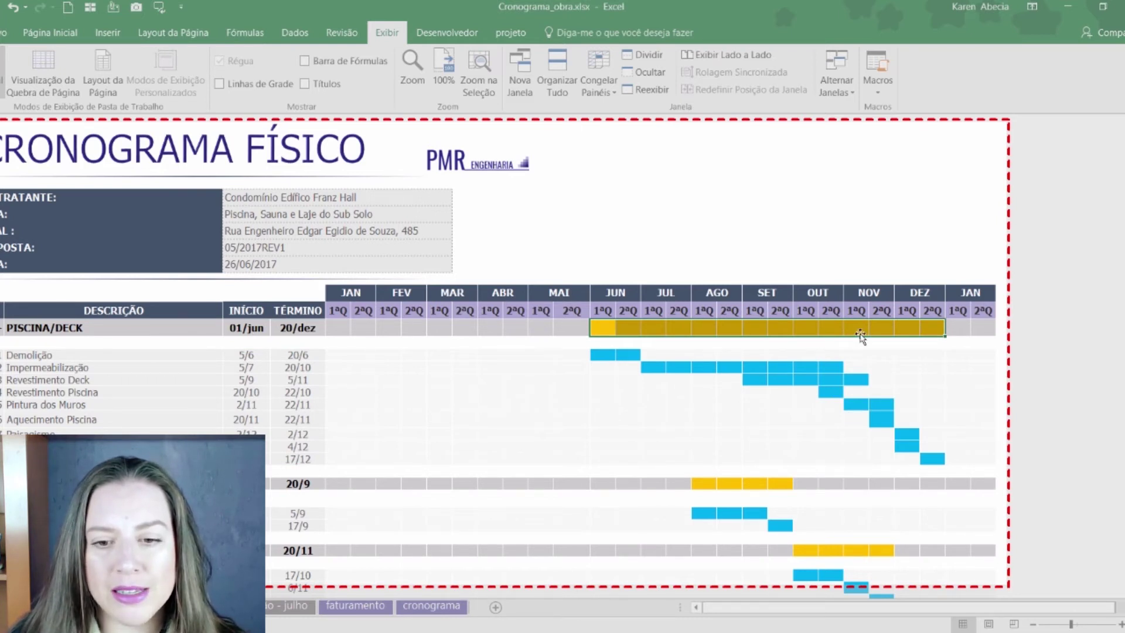
mouse_move(601, 354)
mouse_down()
mouse_move(665, 359)
mouse_move(929, 455)
mouse_up()
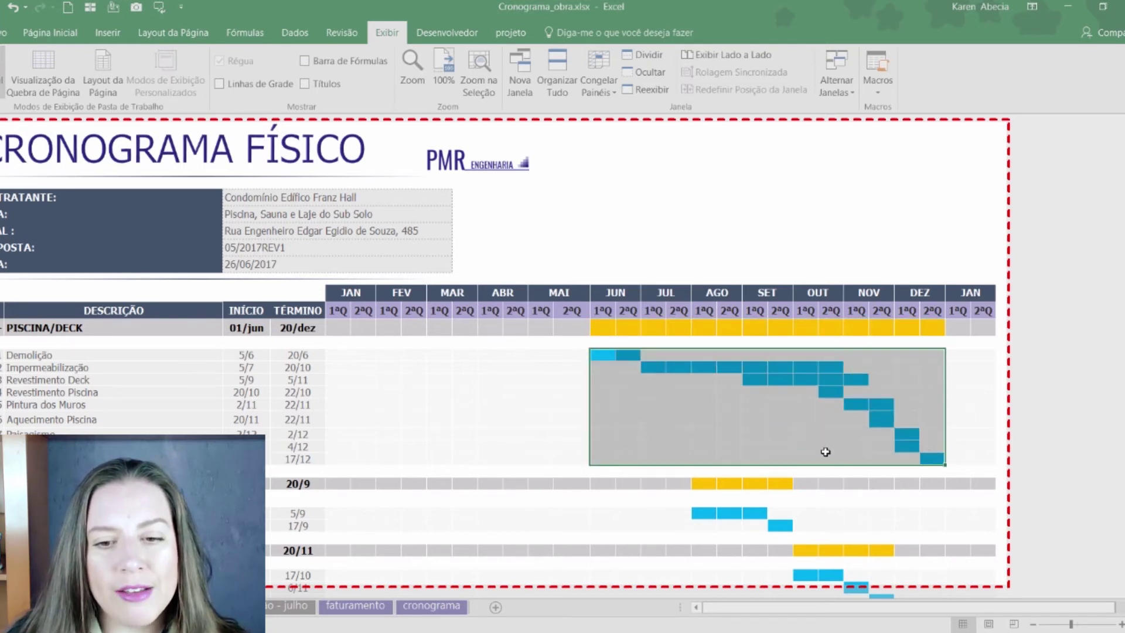
- Set the PISCINA/DECK end date to 21/12, extending its yellow bar into December
click(305, 354)
click(297, 329)
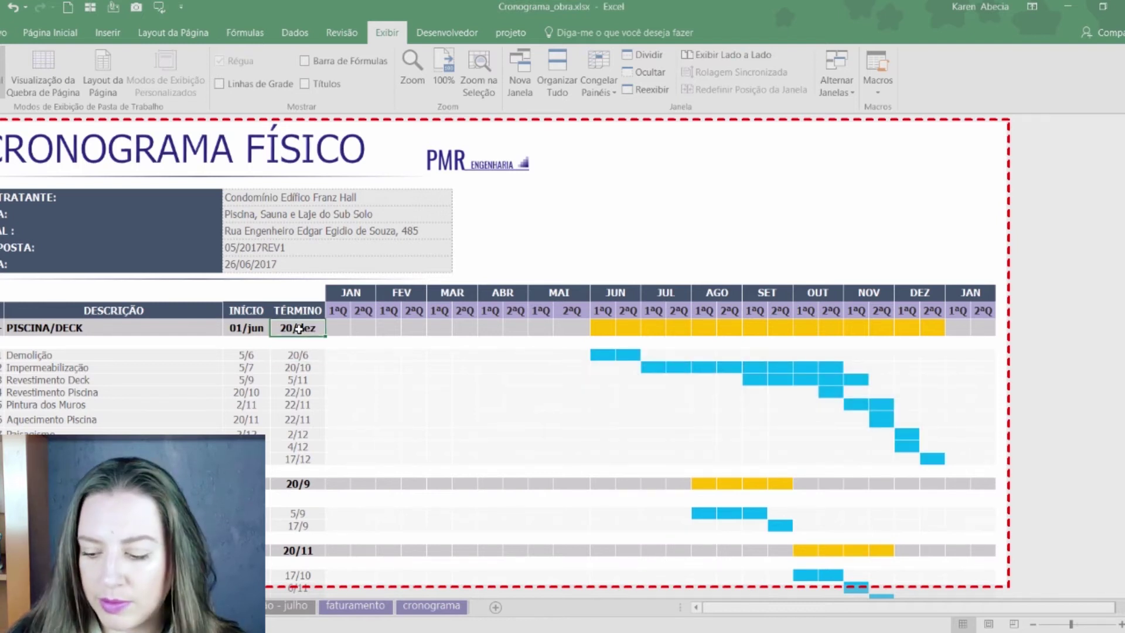
text(21/12)
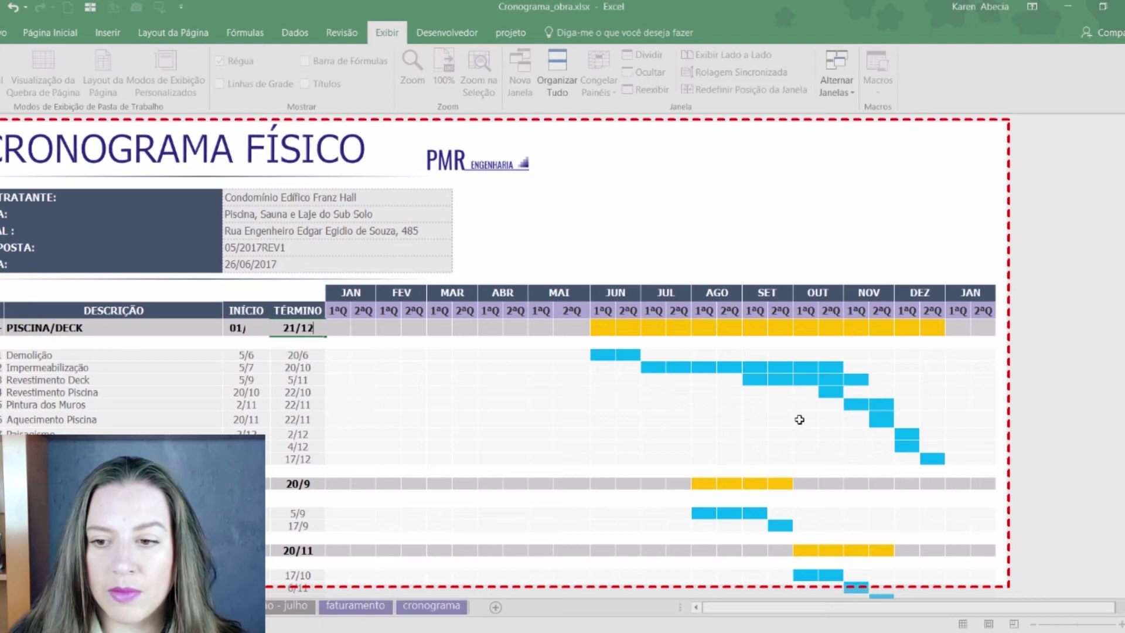
key(Return)
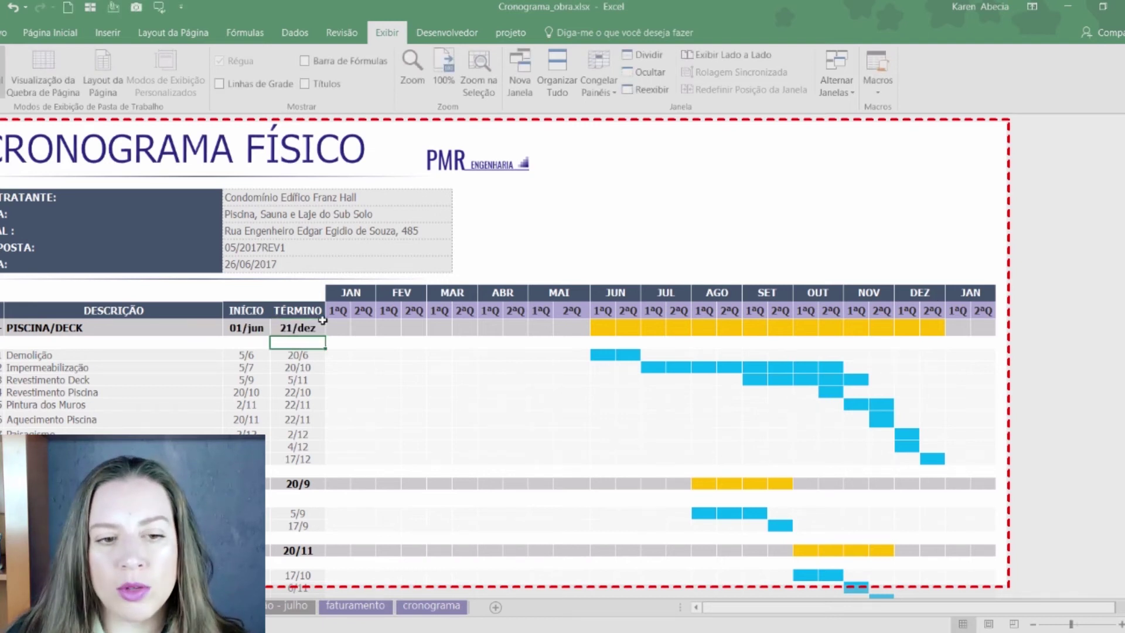
click(302, 329)
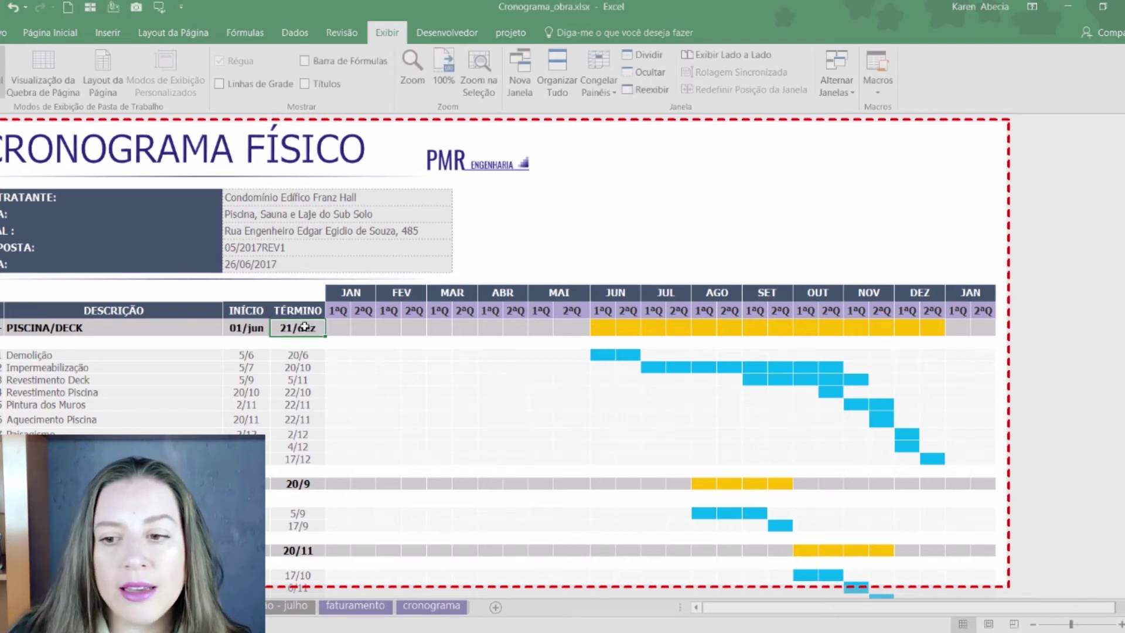
click(933, 326)
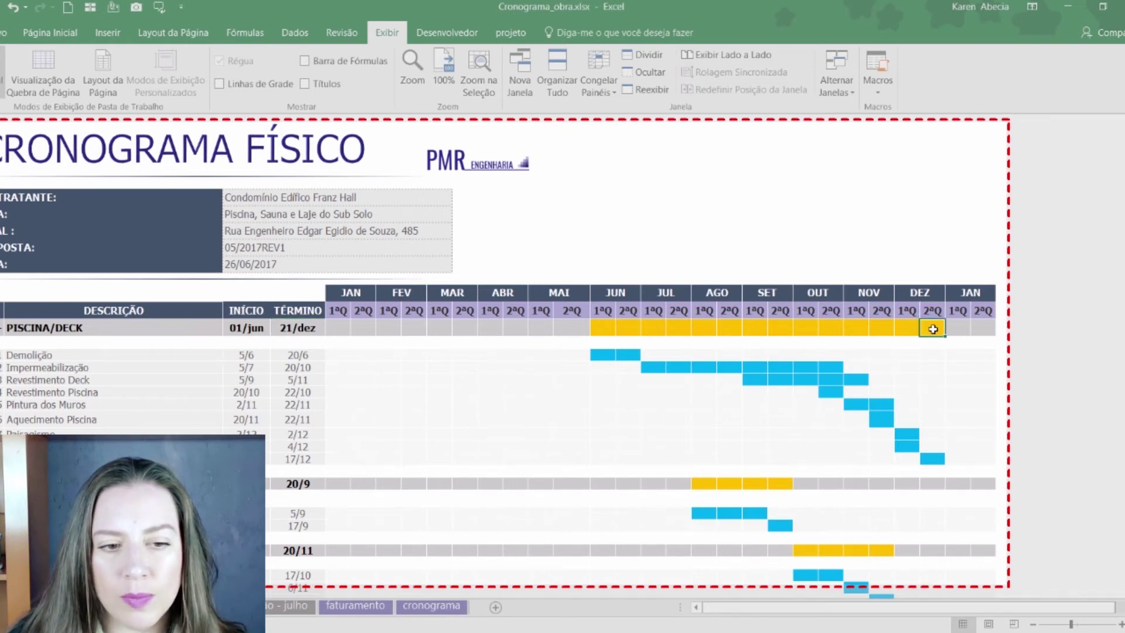
- Change the PISCINA/DECK end date to 1, then to 5/8 (05/ago)
click(301, 328)
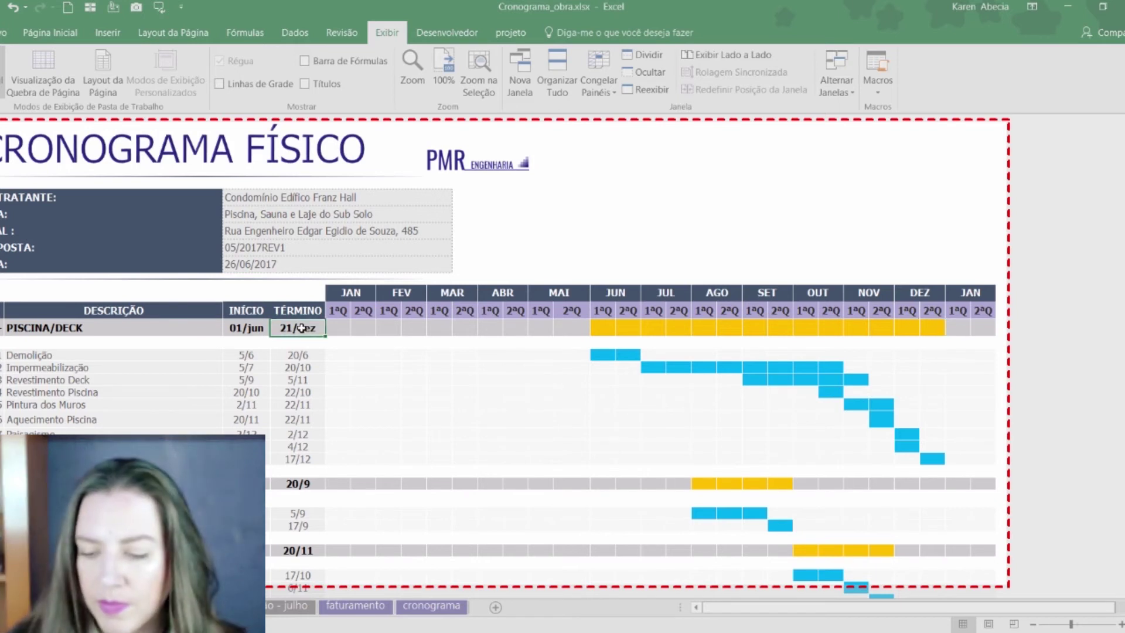
text(1)
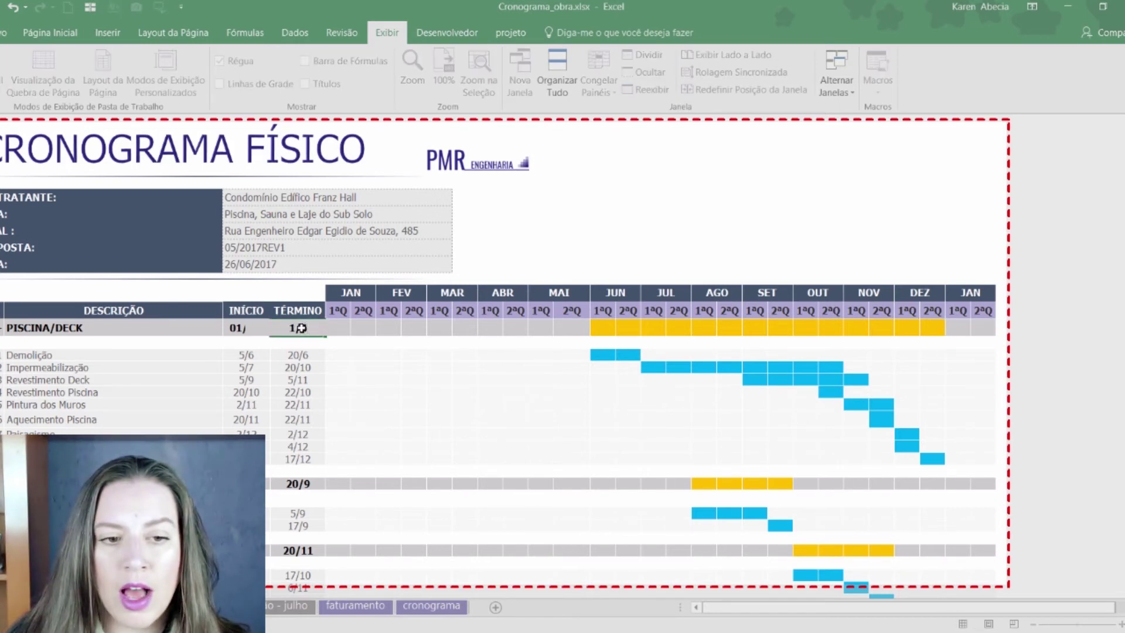
key(Return)
click(302, 329)
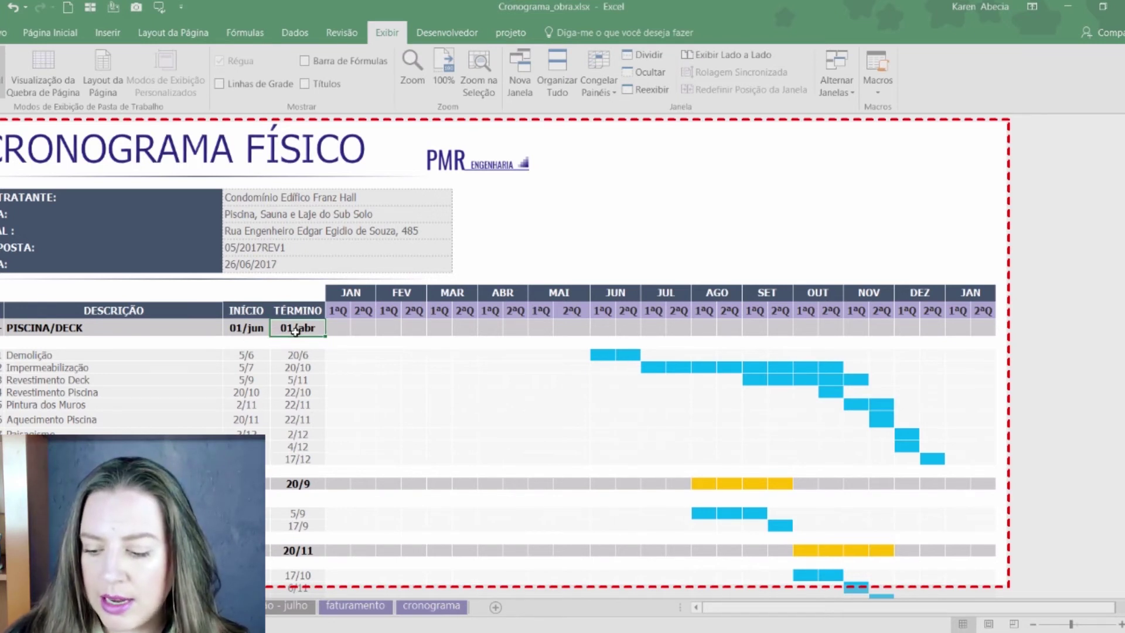
text(5/8)
key(Return)
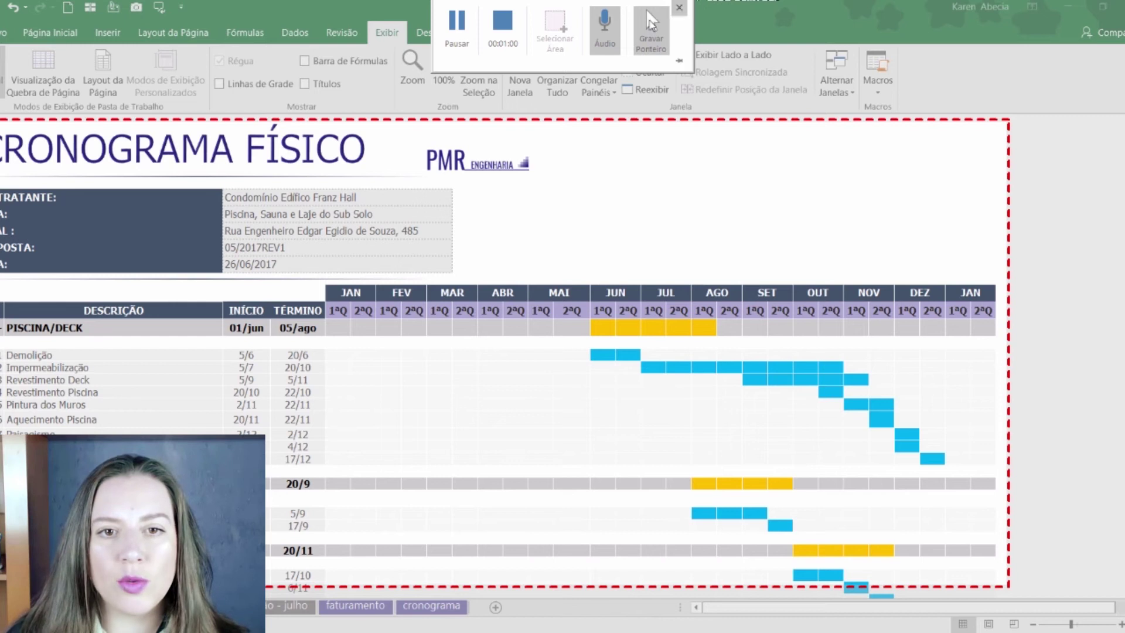
- Stop the screen recording and play the embedded video, skipping through to its end
click(502, 27)
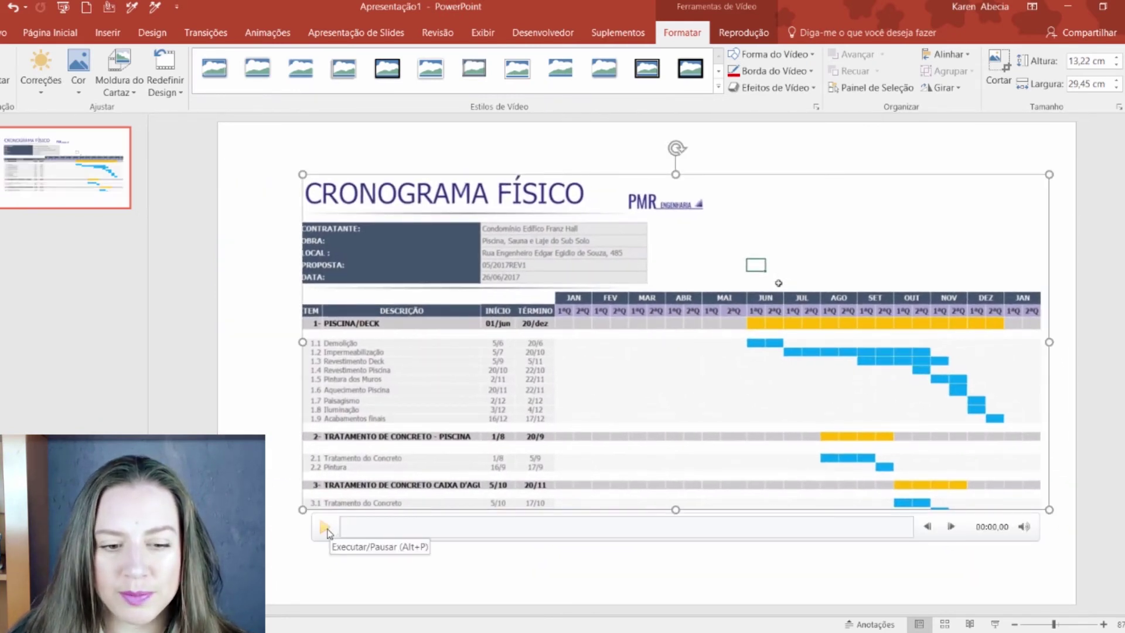
click(326, 529)
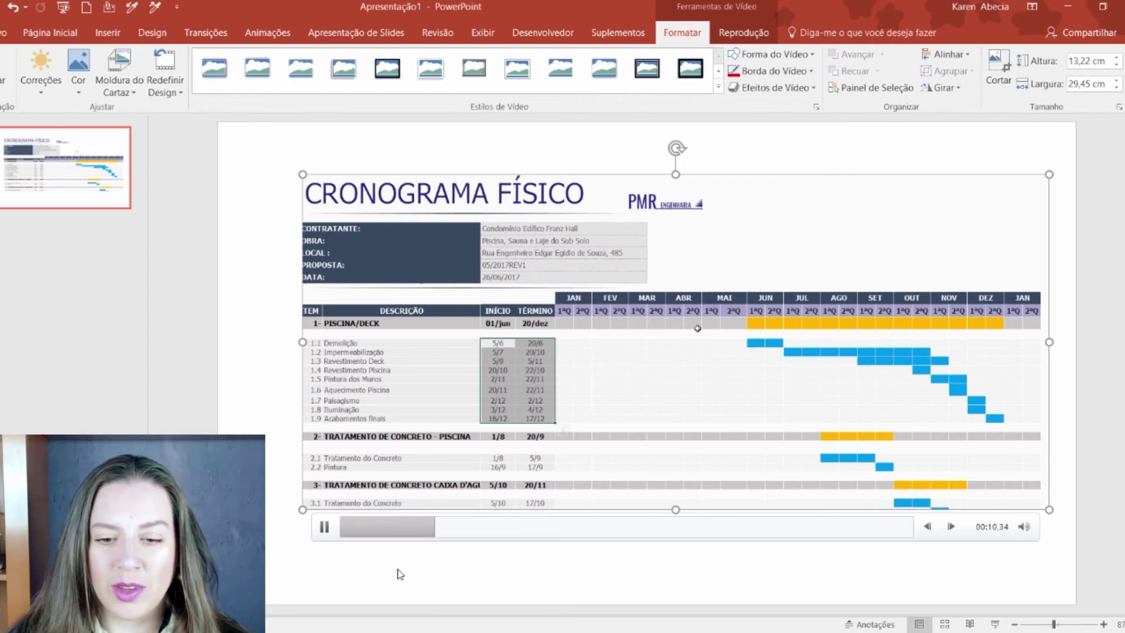
click(546, 530)
click(682, 527)
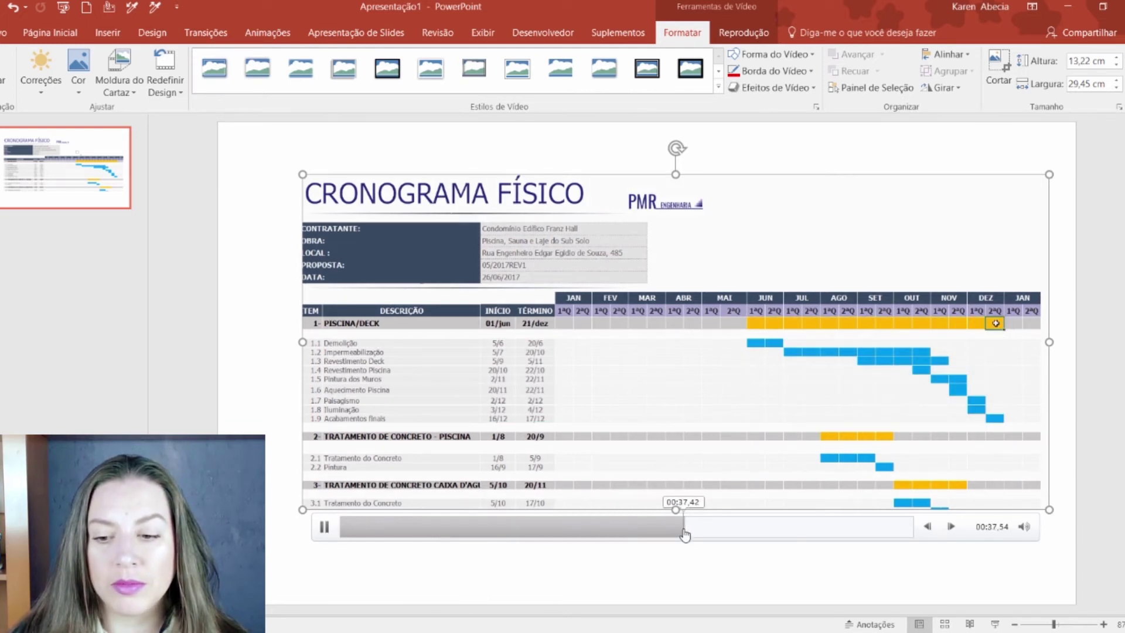
click(905, 529)
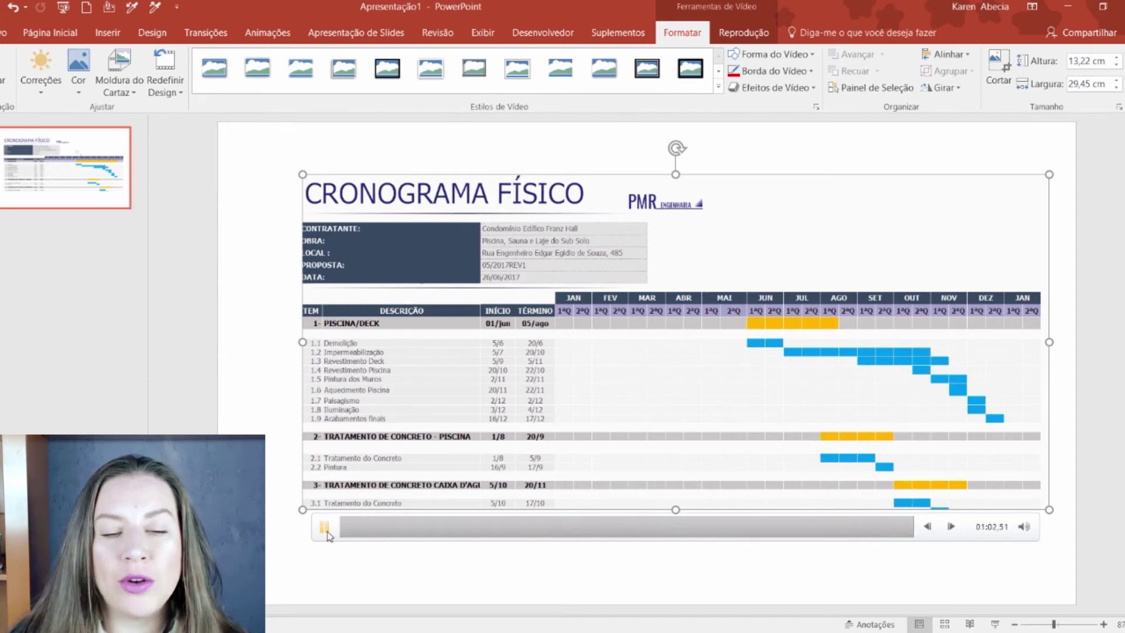
click(342, 529)
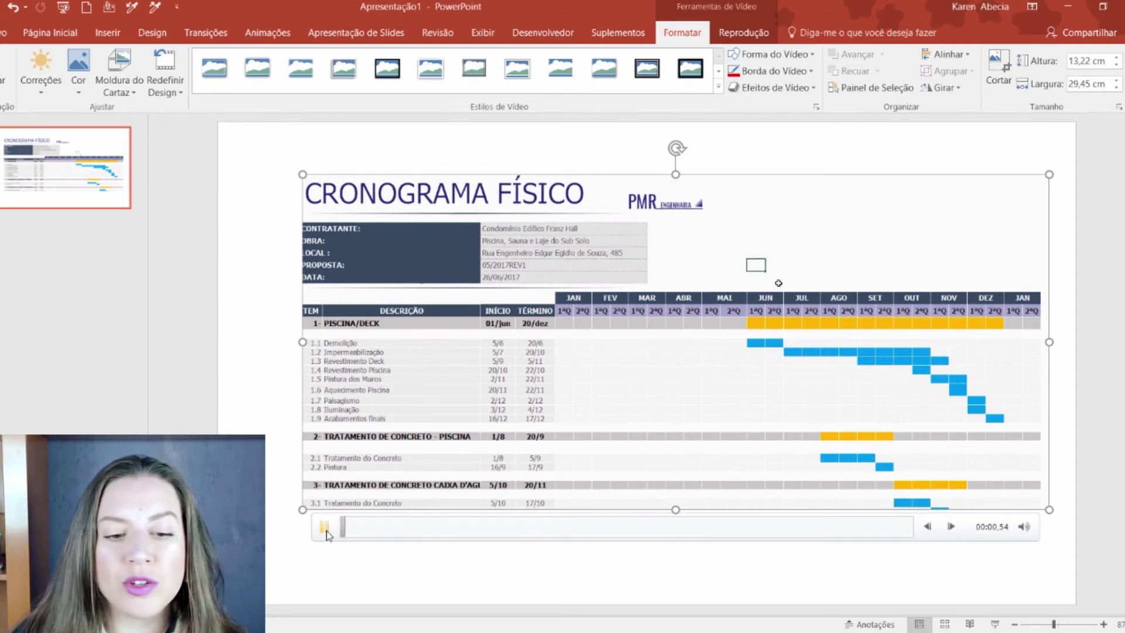
click(325, 530)
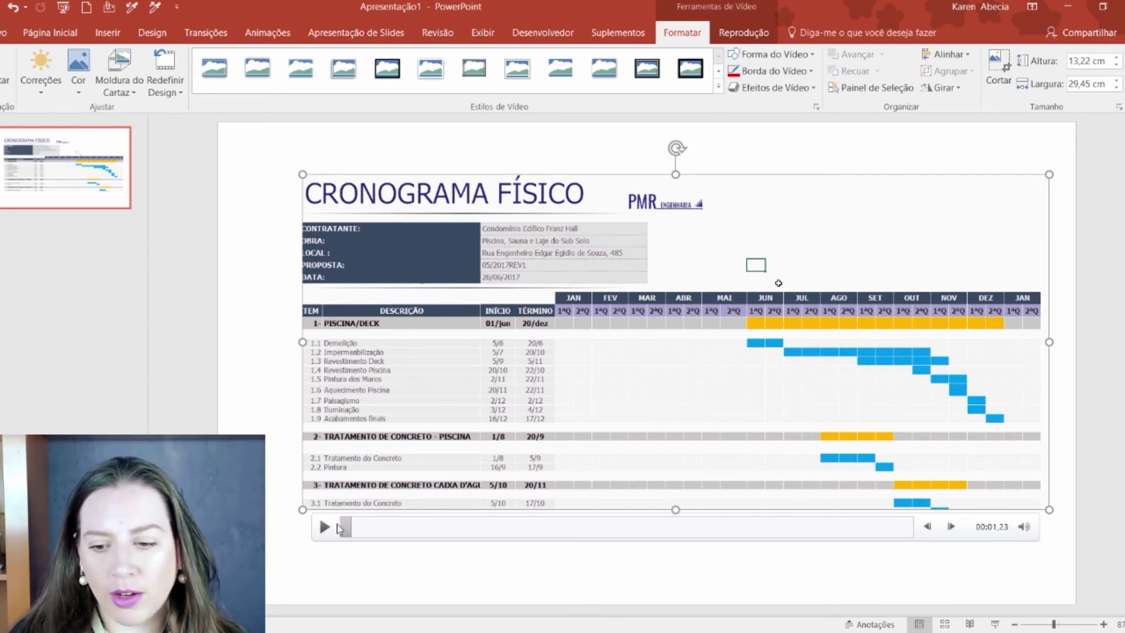
- Pause the video and scrub its preview between about 01:00 and 01:01
click(892, 528)
click(324, 527)
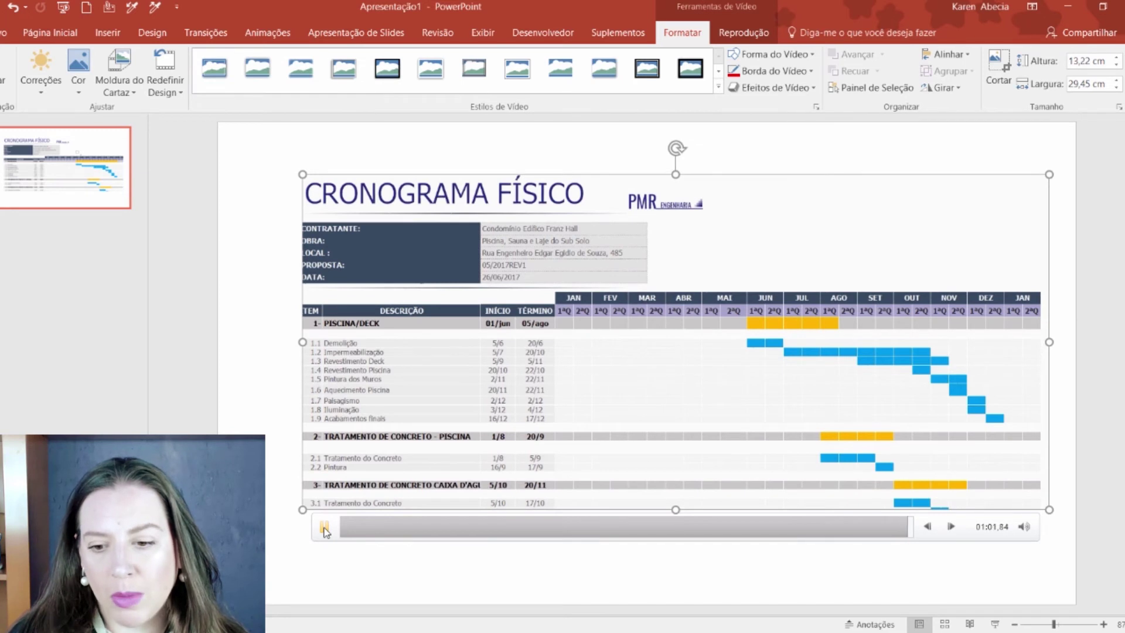
click(324, 529)
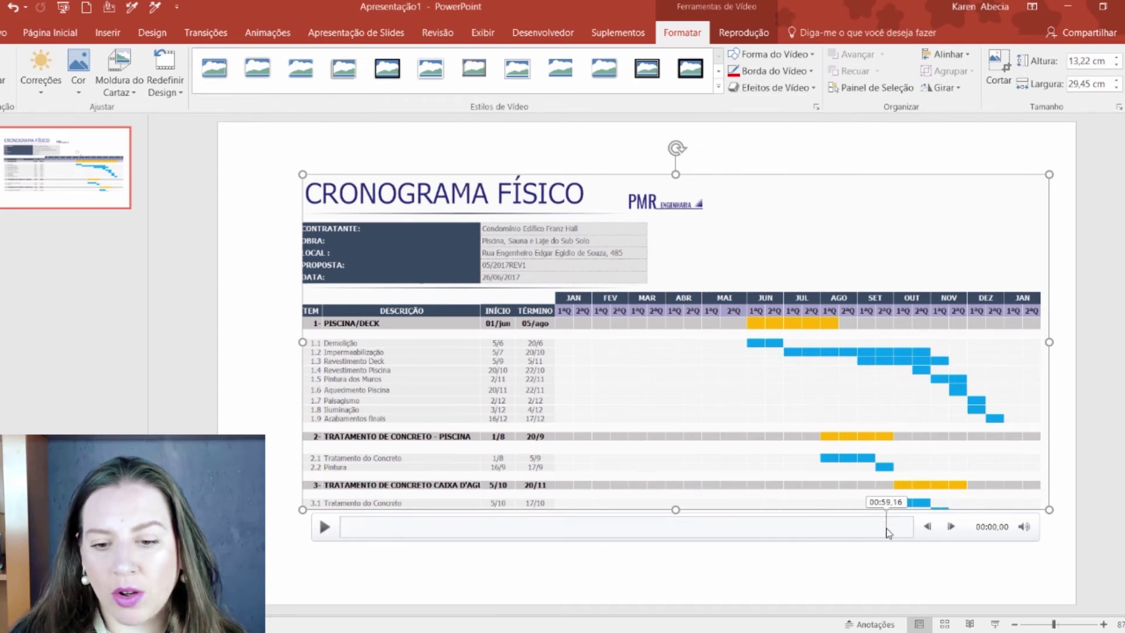
click(887, 530)
click(887, 530)
drag(888, 534, 912, 536)
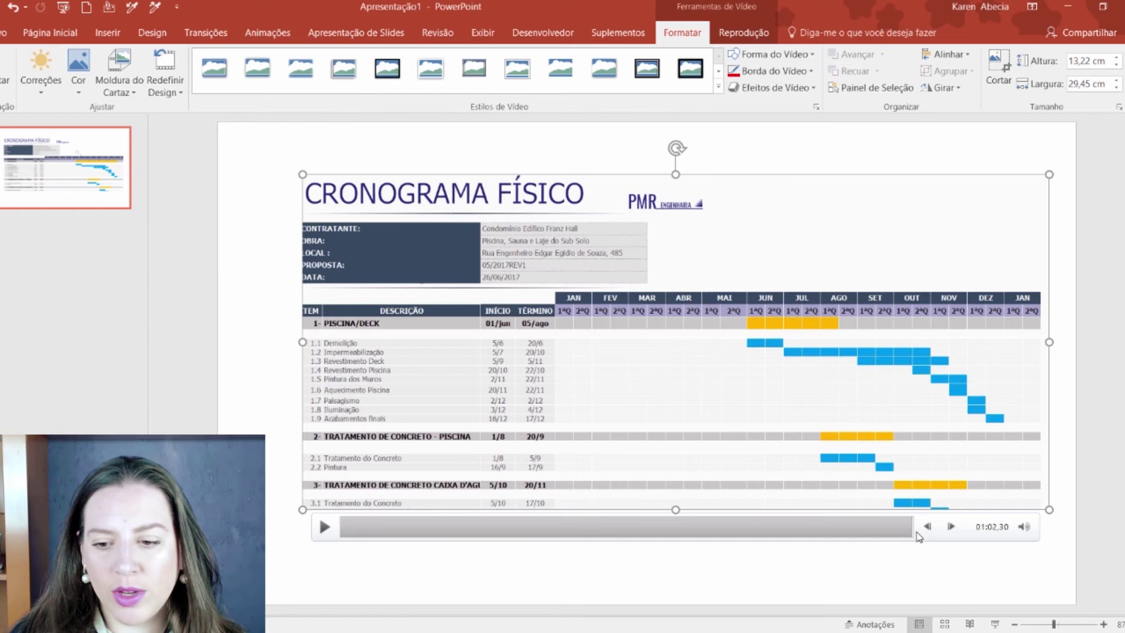
drag(912, 537, 894, 533)
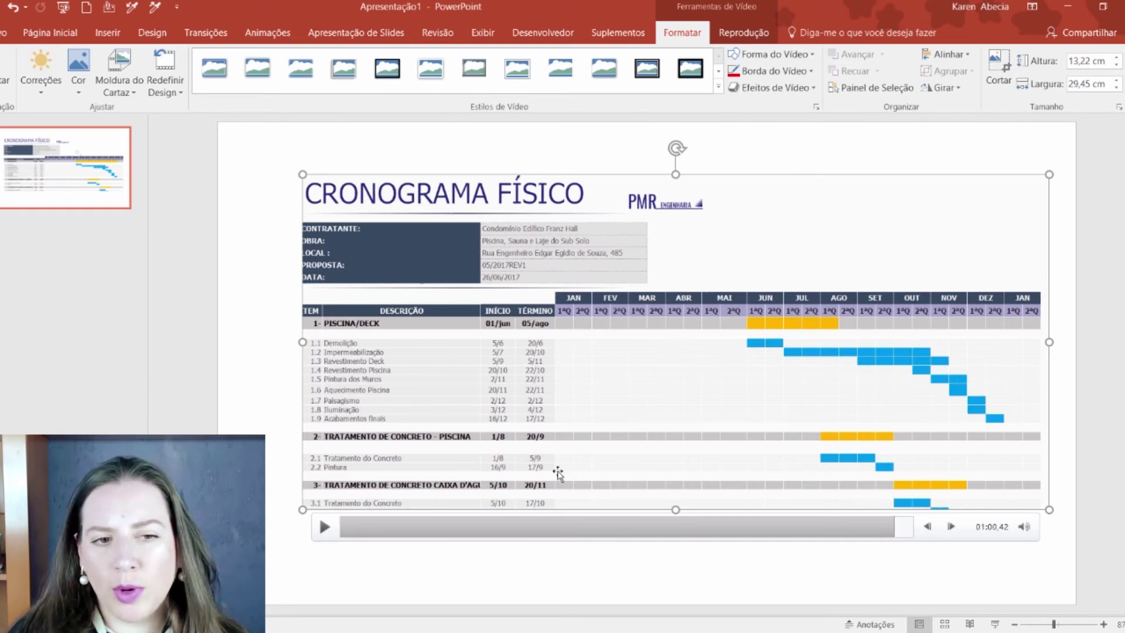
click(282, 233)
click(467, 252)
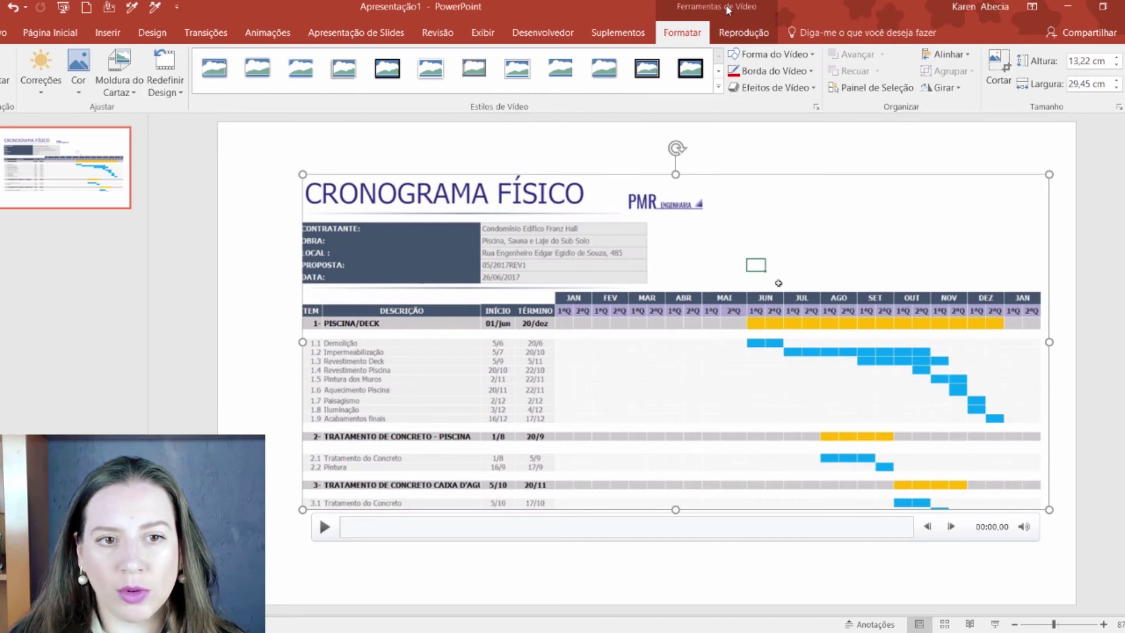
click(729, 34)
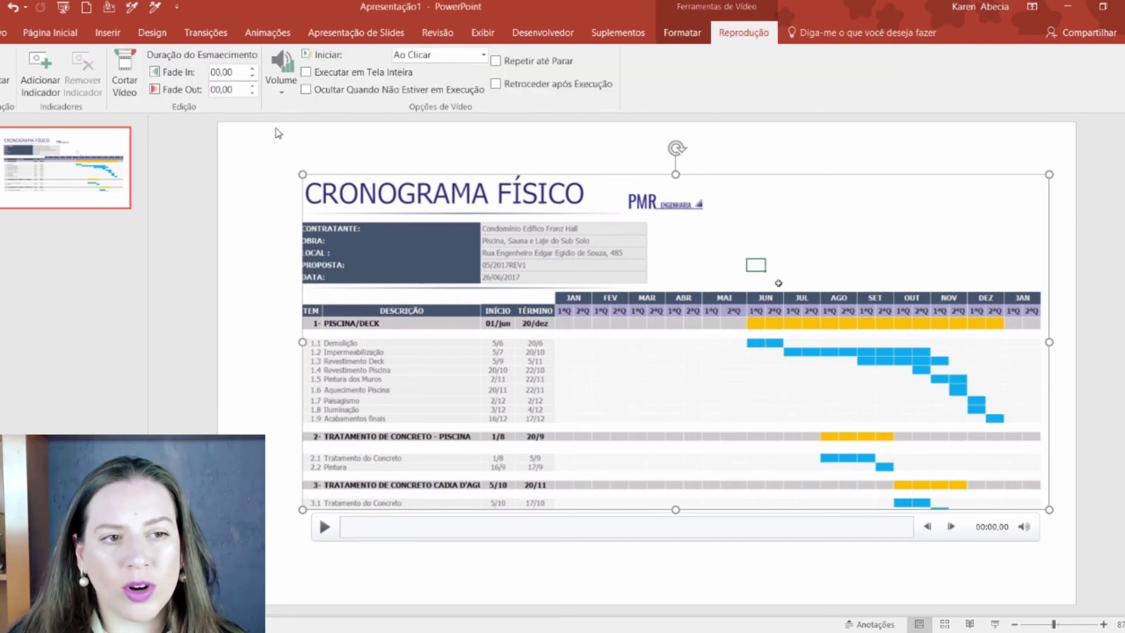
- Trim the video's end point from about 1:02.5 back to 00:59,563
click(125, 73)
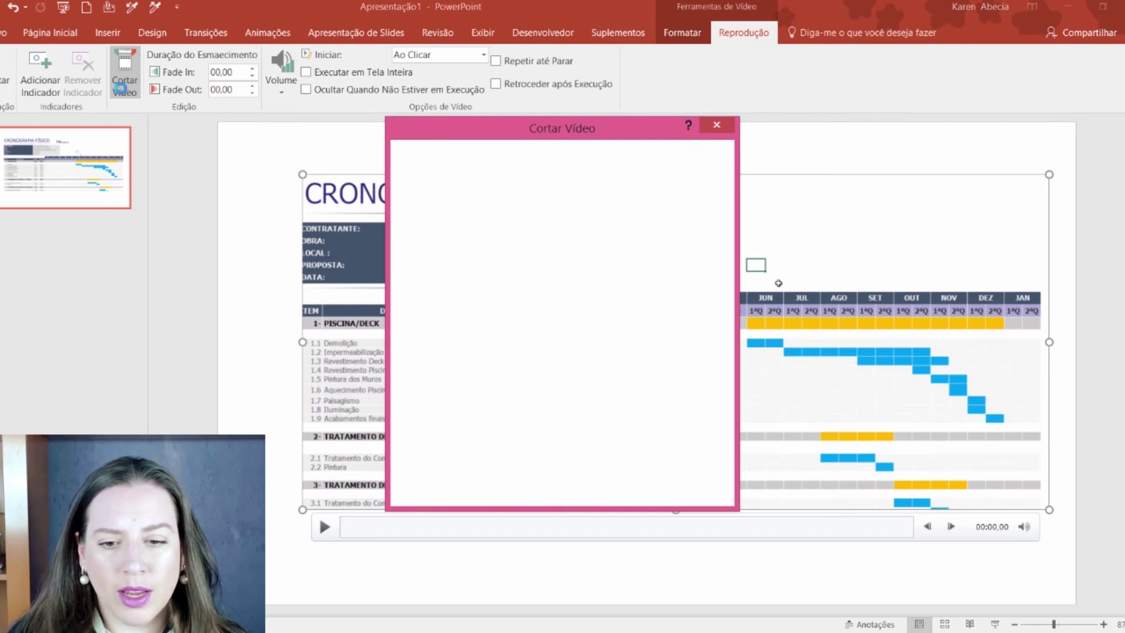
mouse_move(725, 431)
mouse_down()
mouse_move(698, 426)
mouse_move(709, 425)
mouse_up()
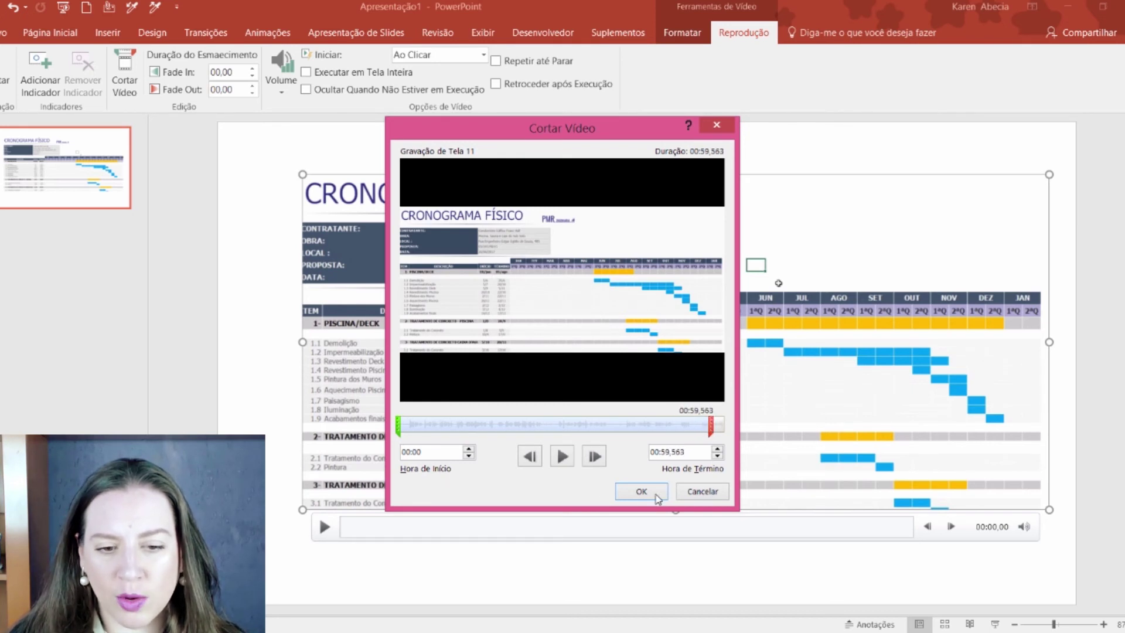
click(657, 497)
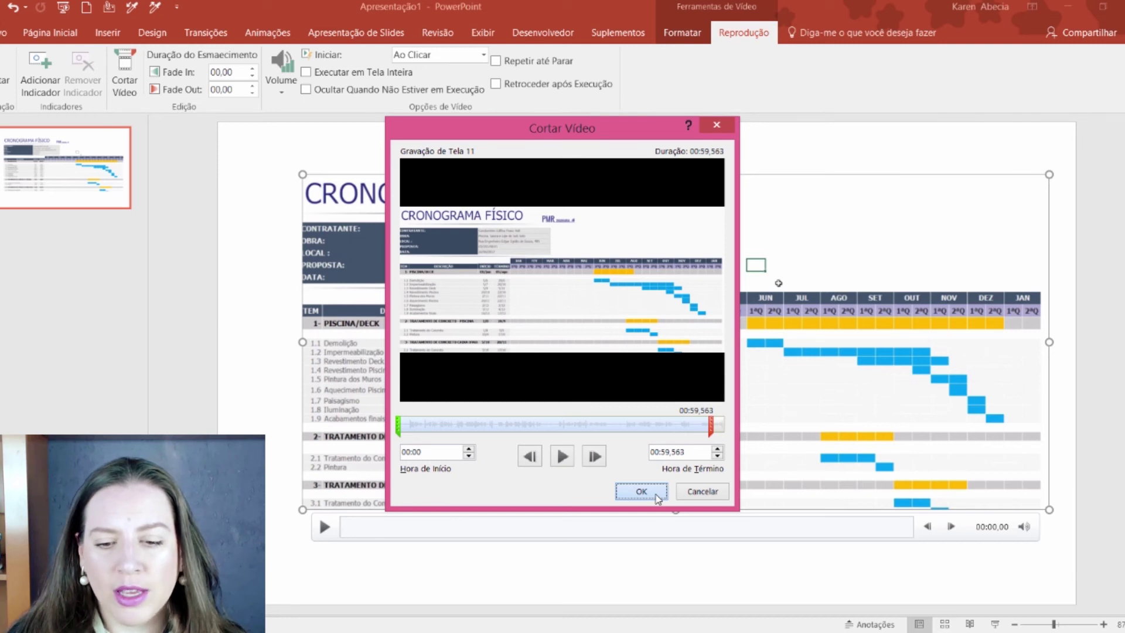
click(902, 527)
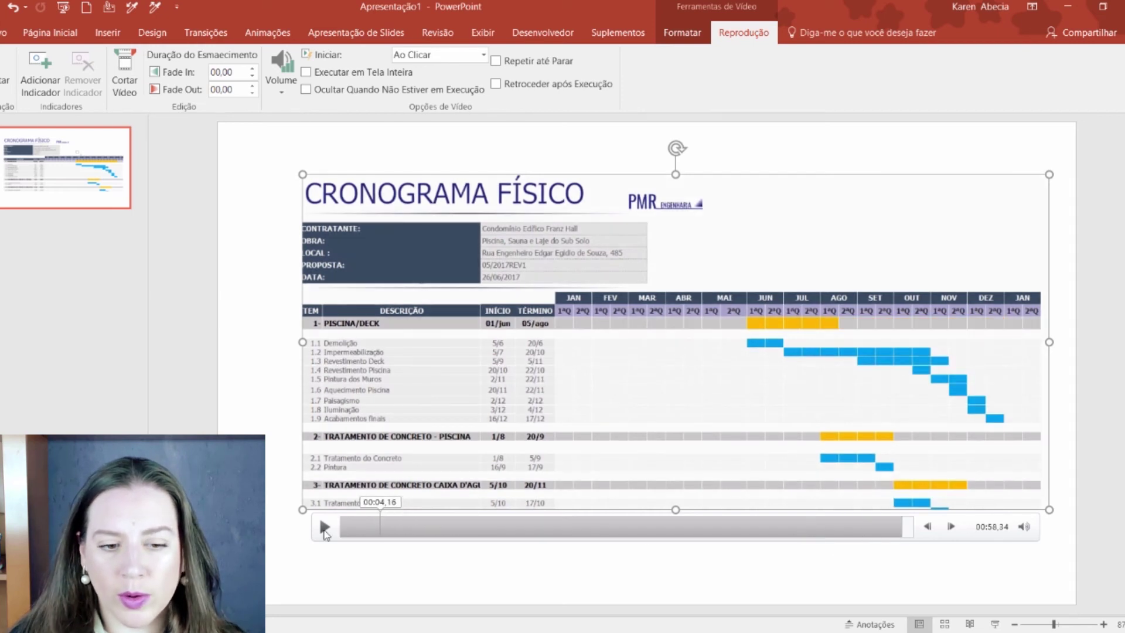
click(325, 531)
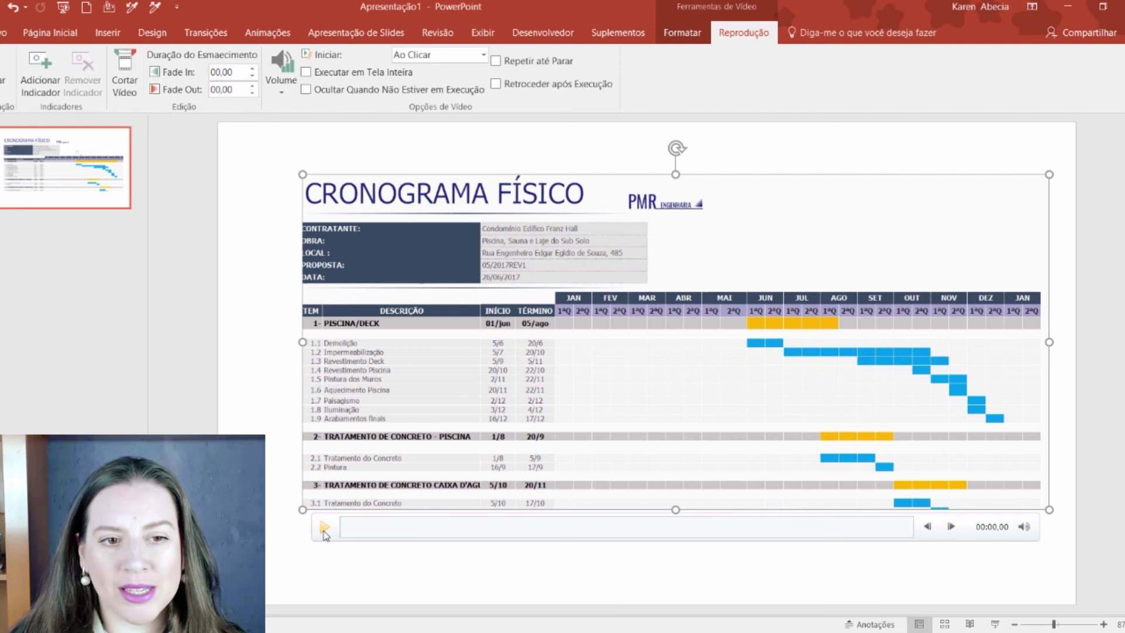
click(226, 258)
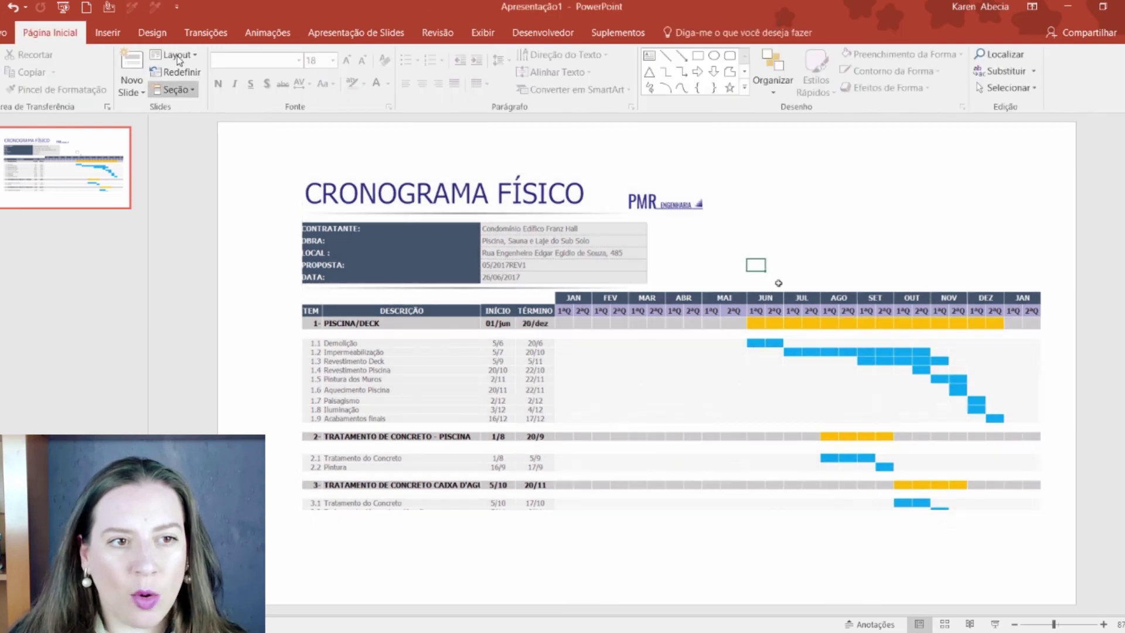
click(152, 33)
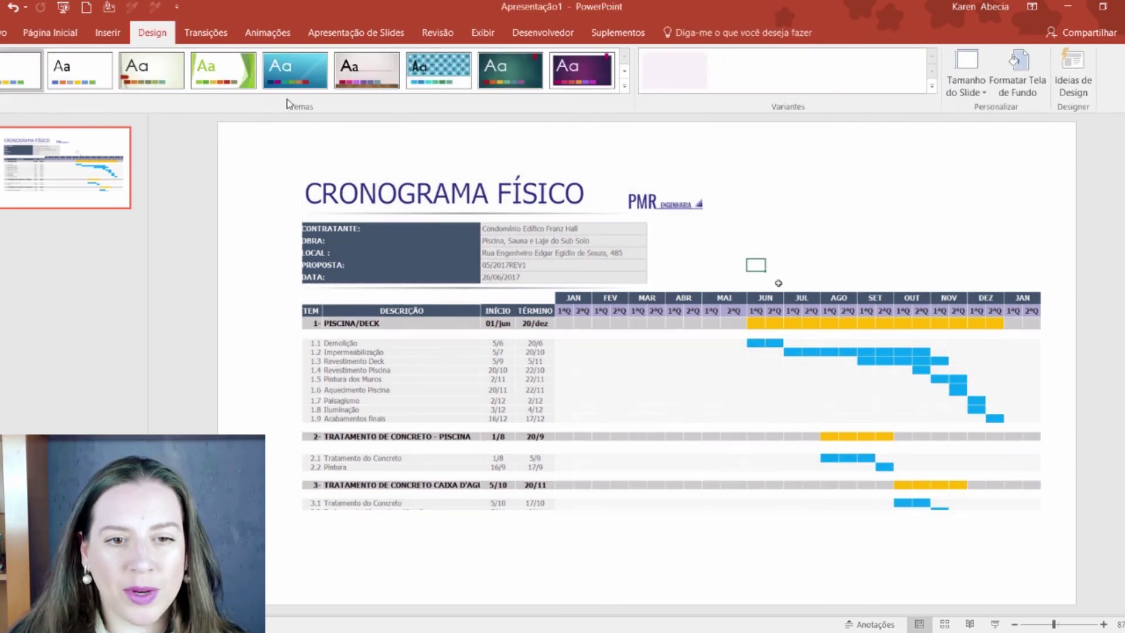
- Apply the blue theme and give the Gantt video the first reflection variation
click(302, 77)
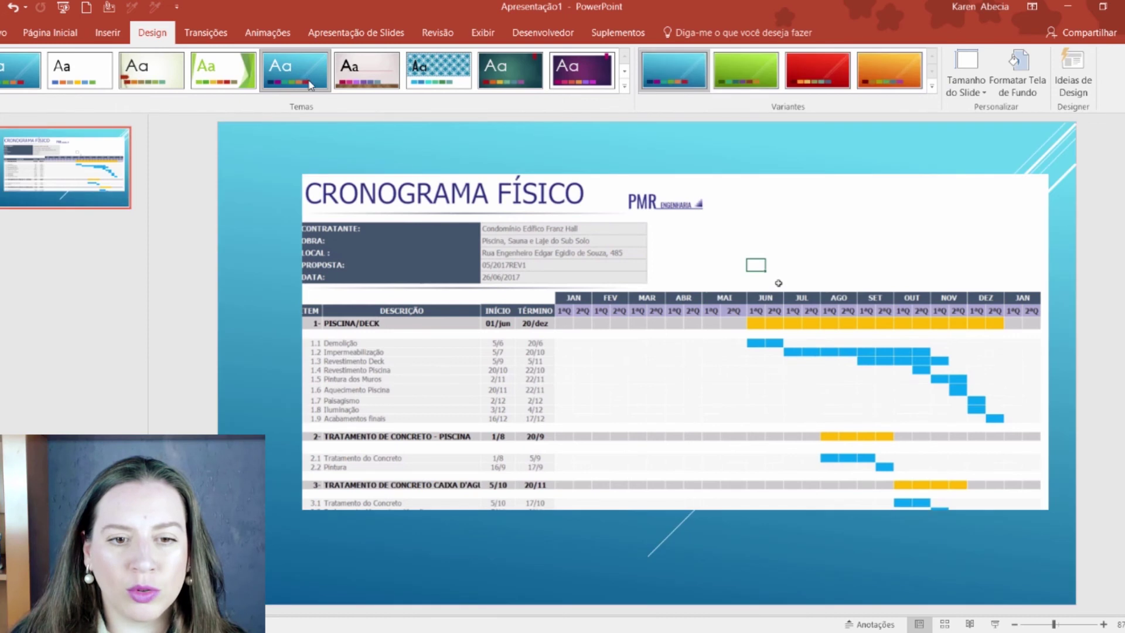
click(407, 268)
click(682, 33)
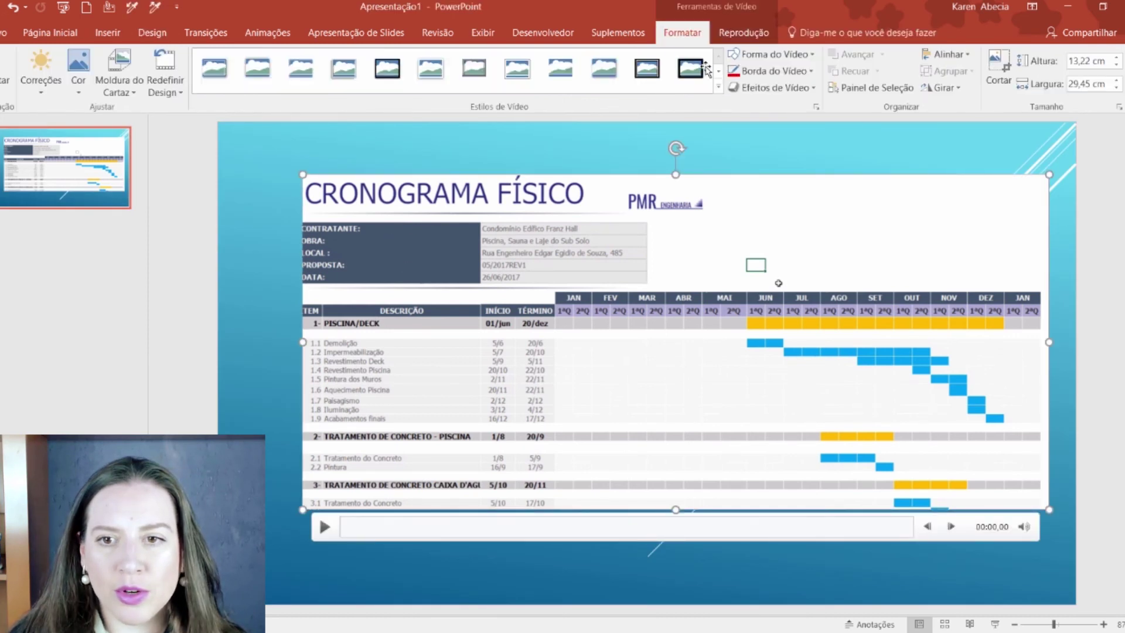
click(731, 36)
click(682, 33)
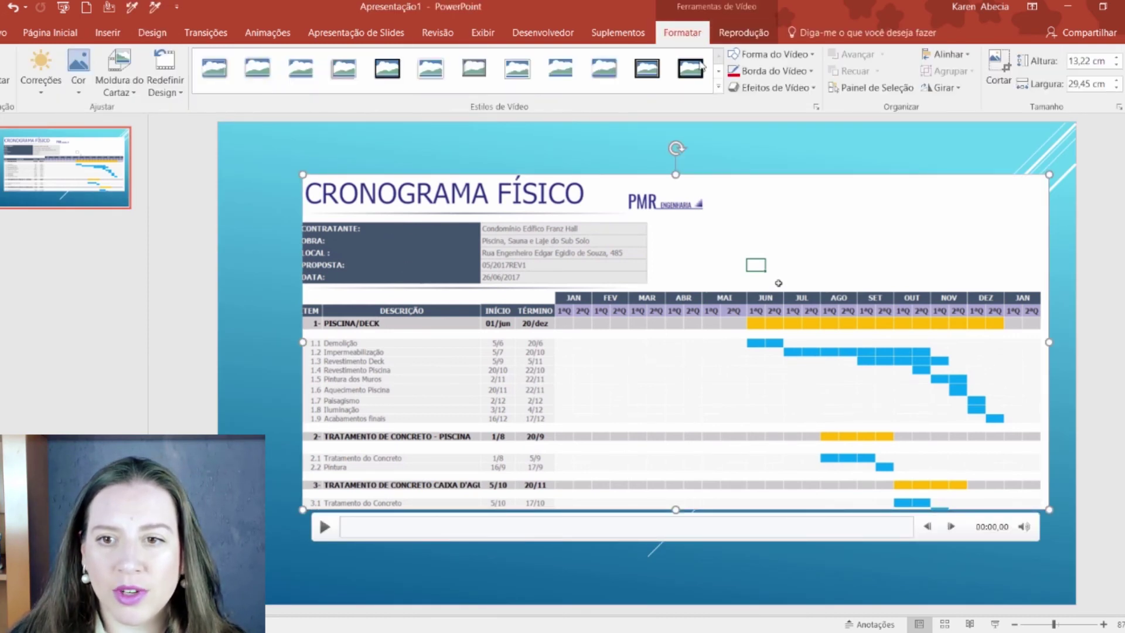
click(773, 87)
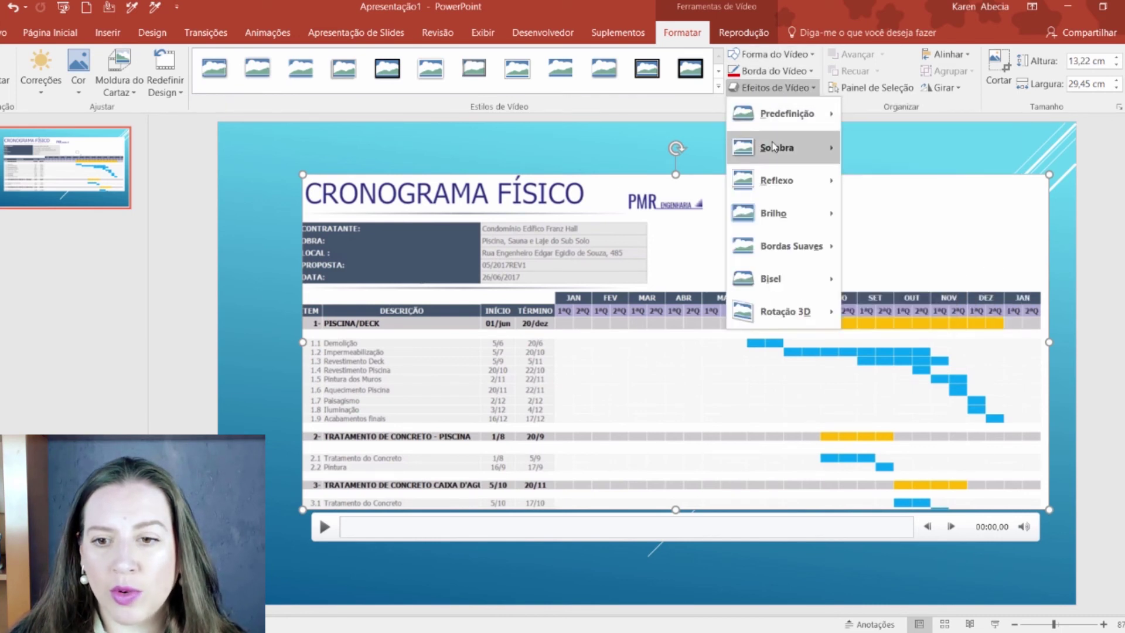
mouse_move(777, 180)
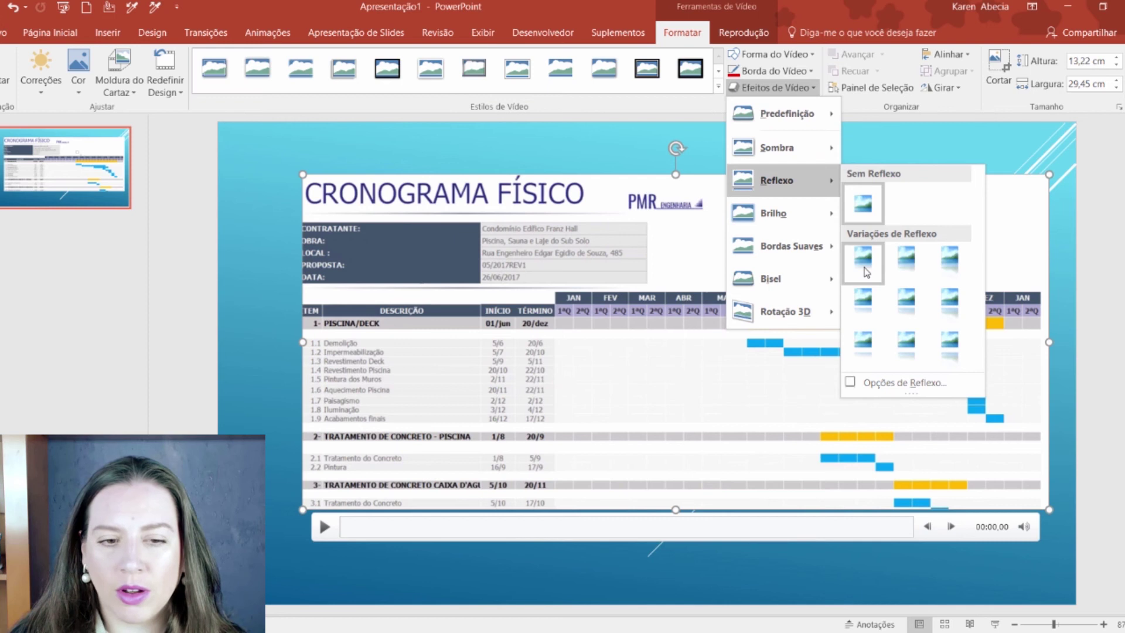
click(864, 267)
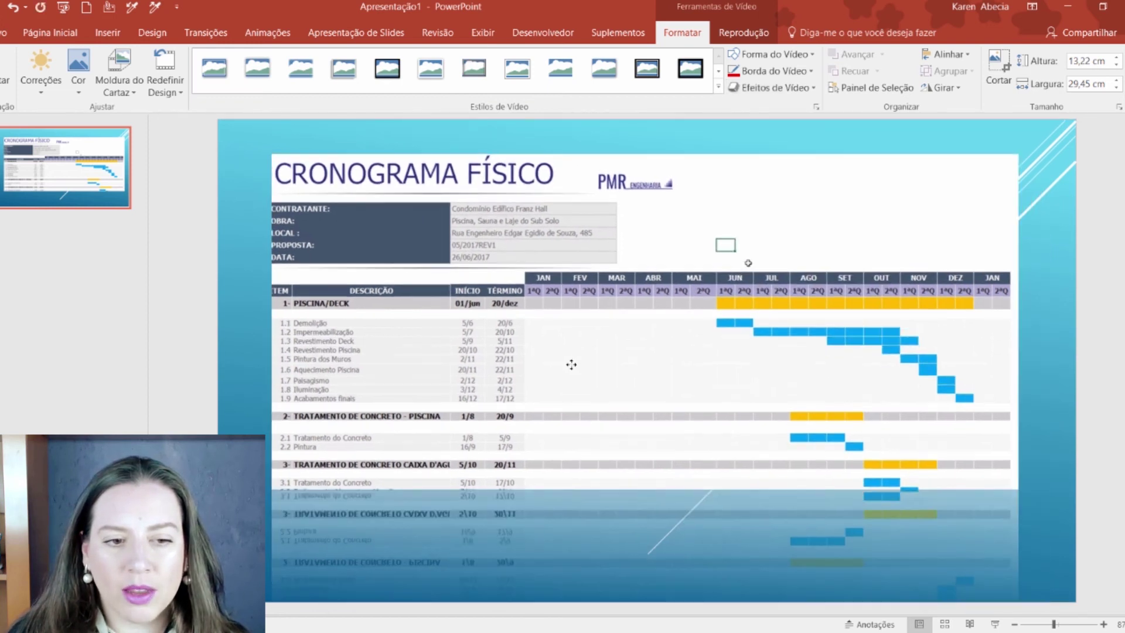
click(242, 306)
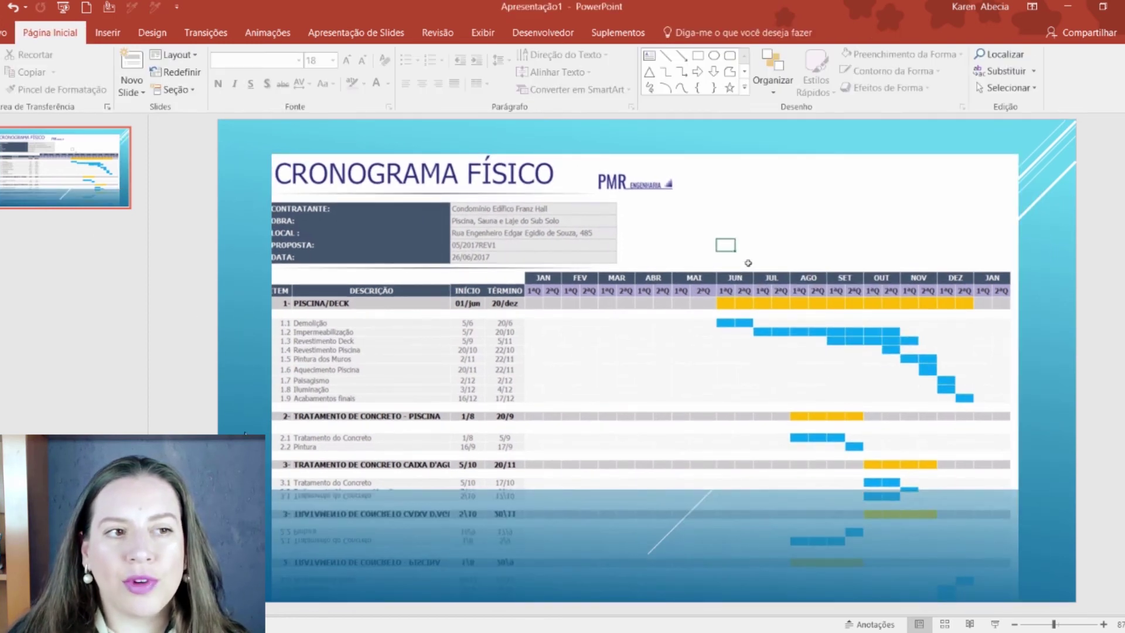
click(6, 34)
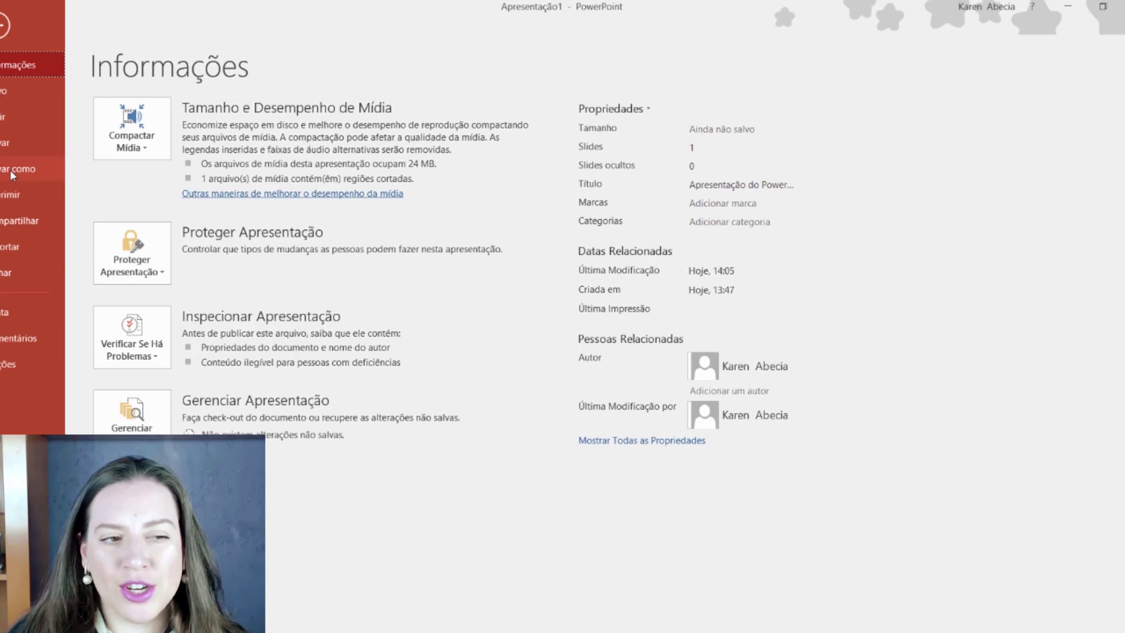
- Choose Save As with the file type set to Vídeo MPEG-4 (*.mp4)
click(13, 174)
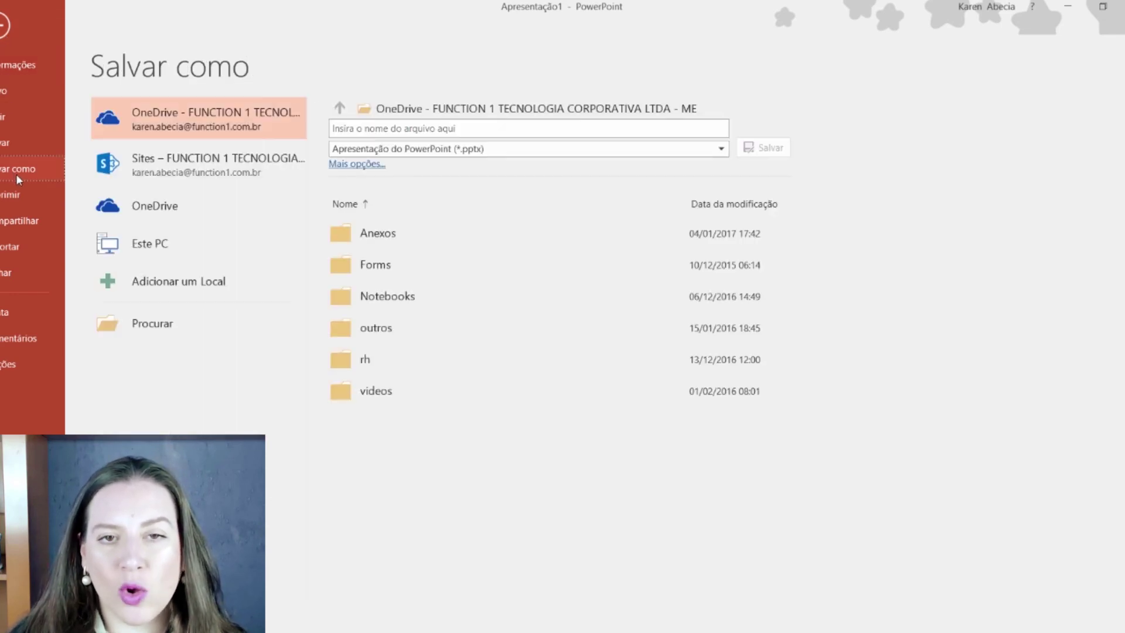
click(444, 149)
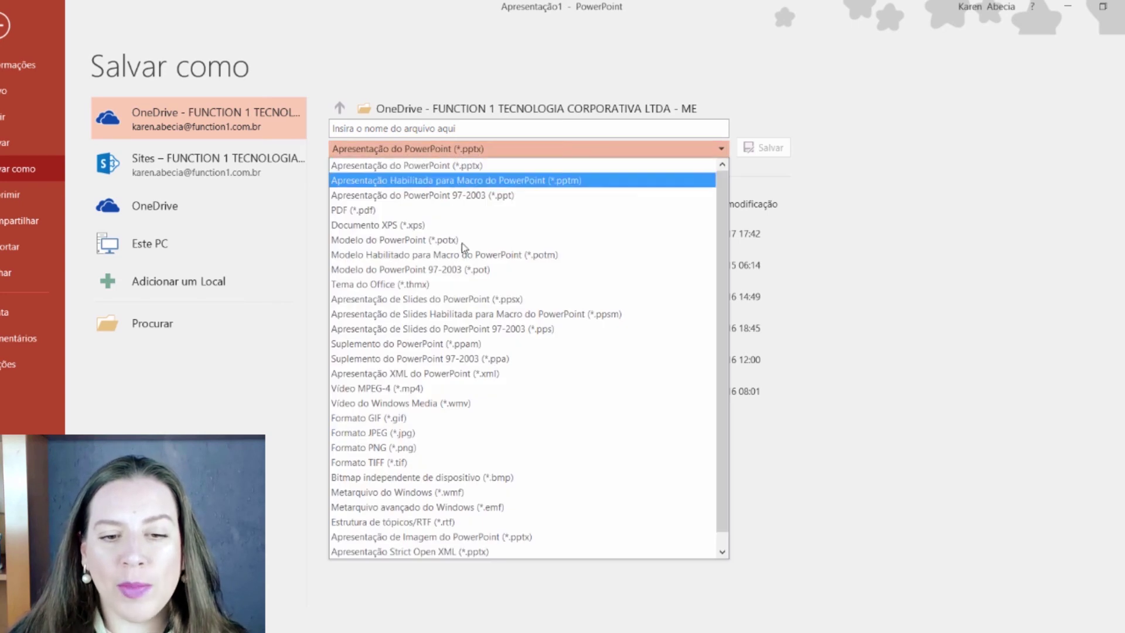
click(492, 389)
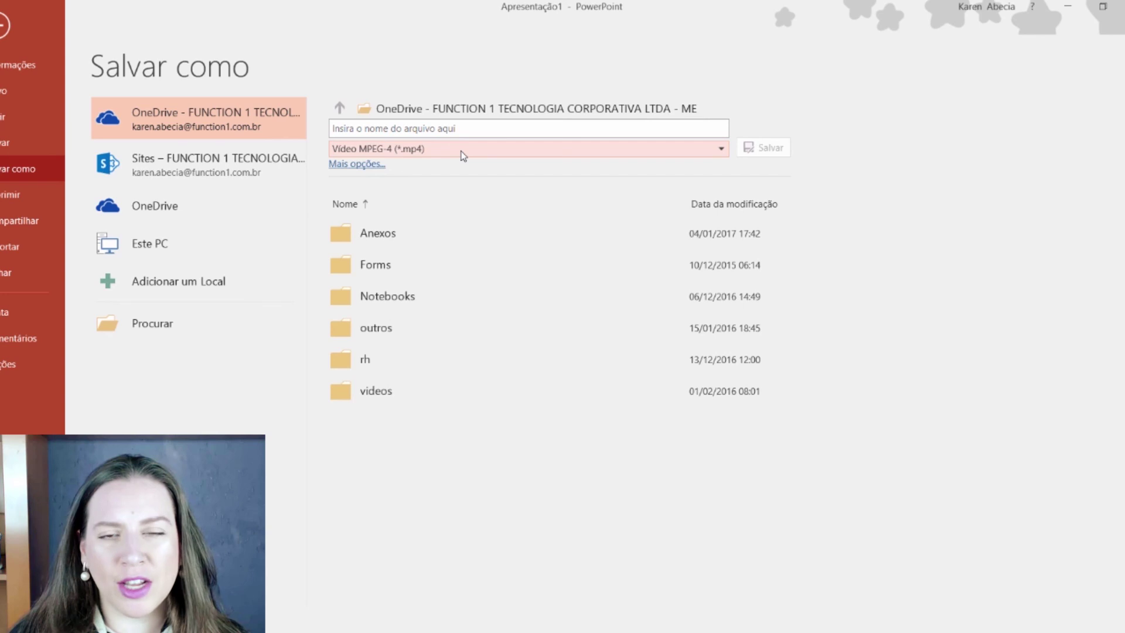